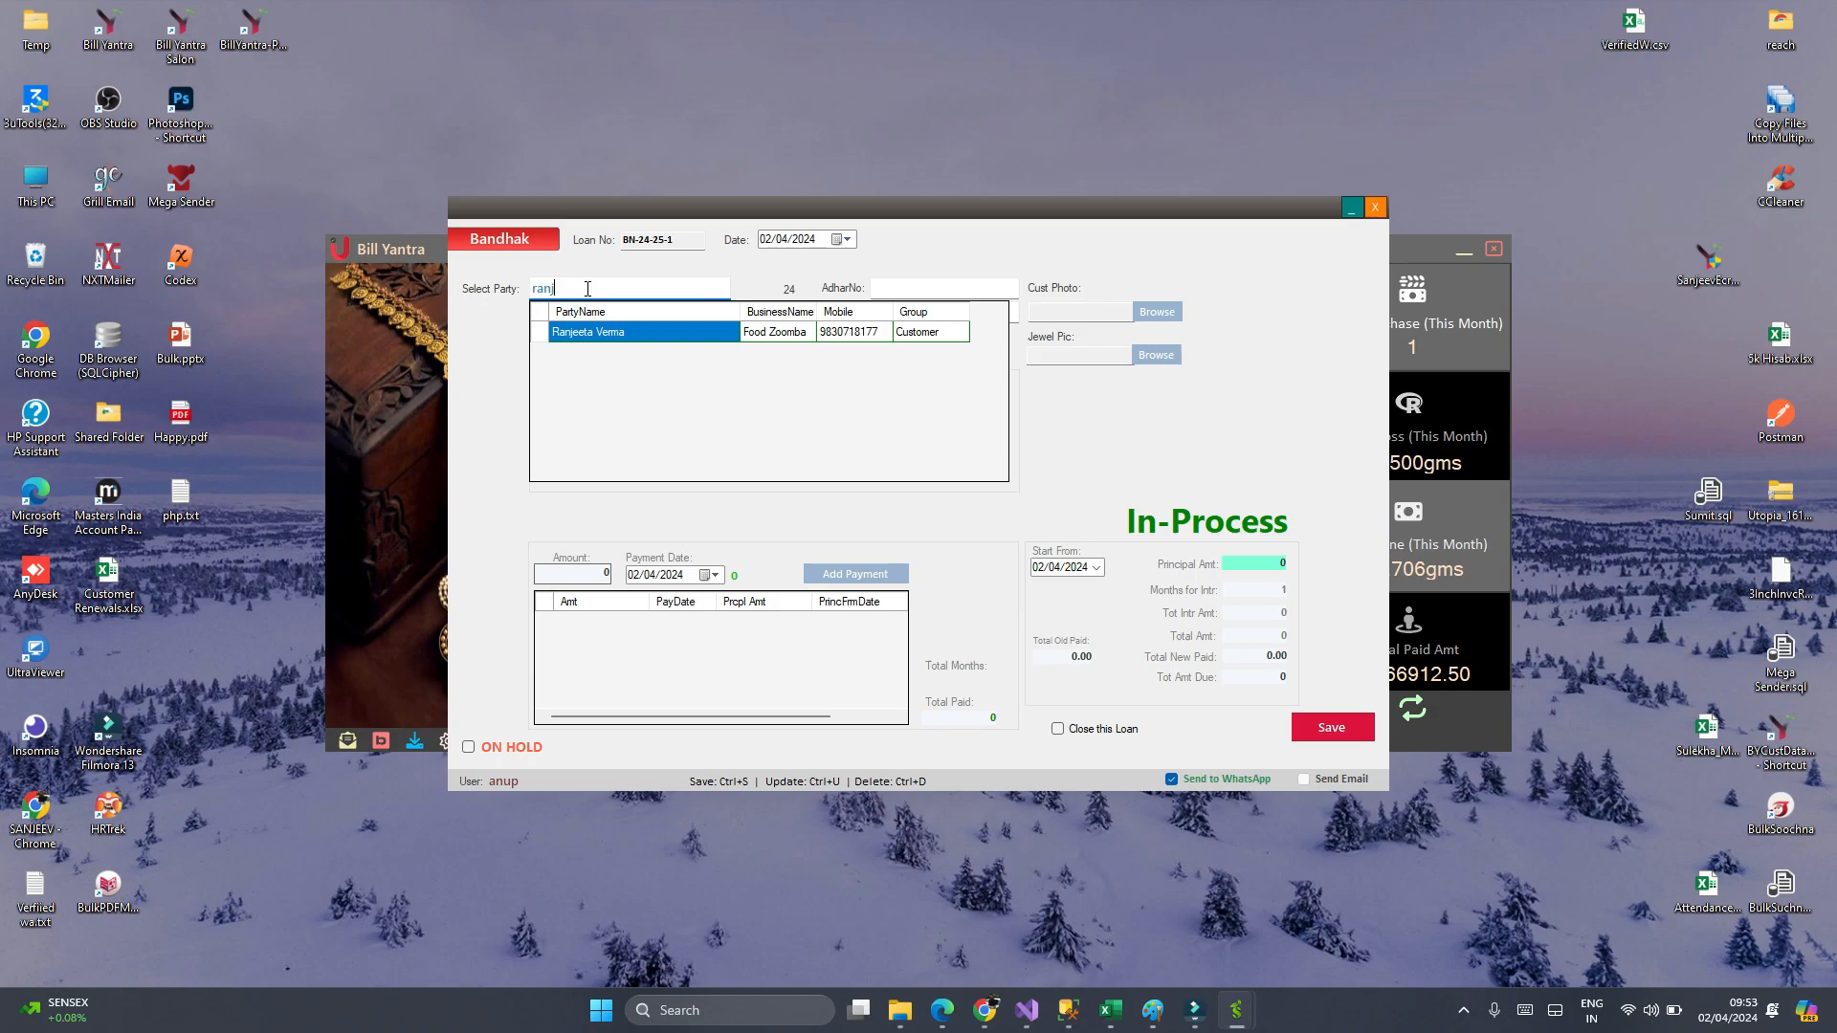
# - Select the loan's customer by searching their mobile number and attach Flasks.jpg as the jewel picture
pyautogui.write('3071')
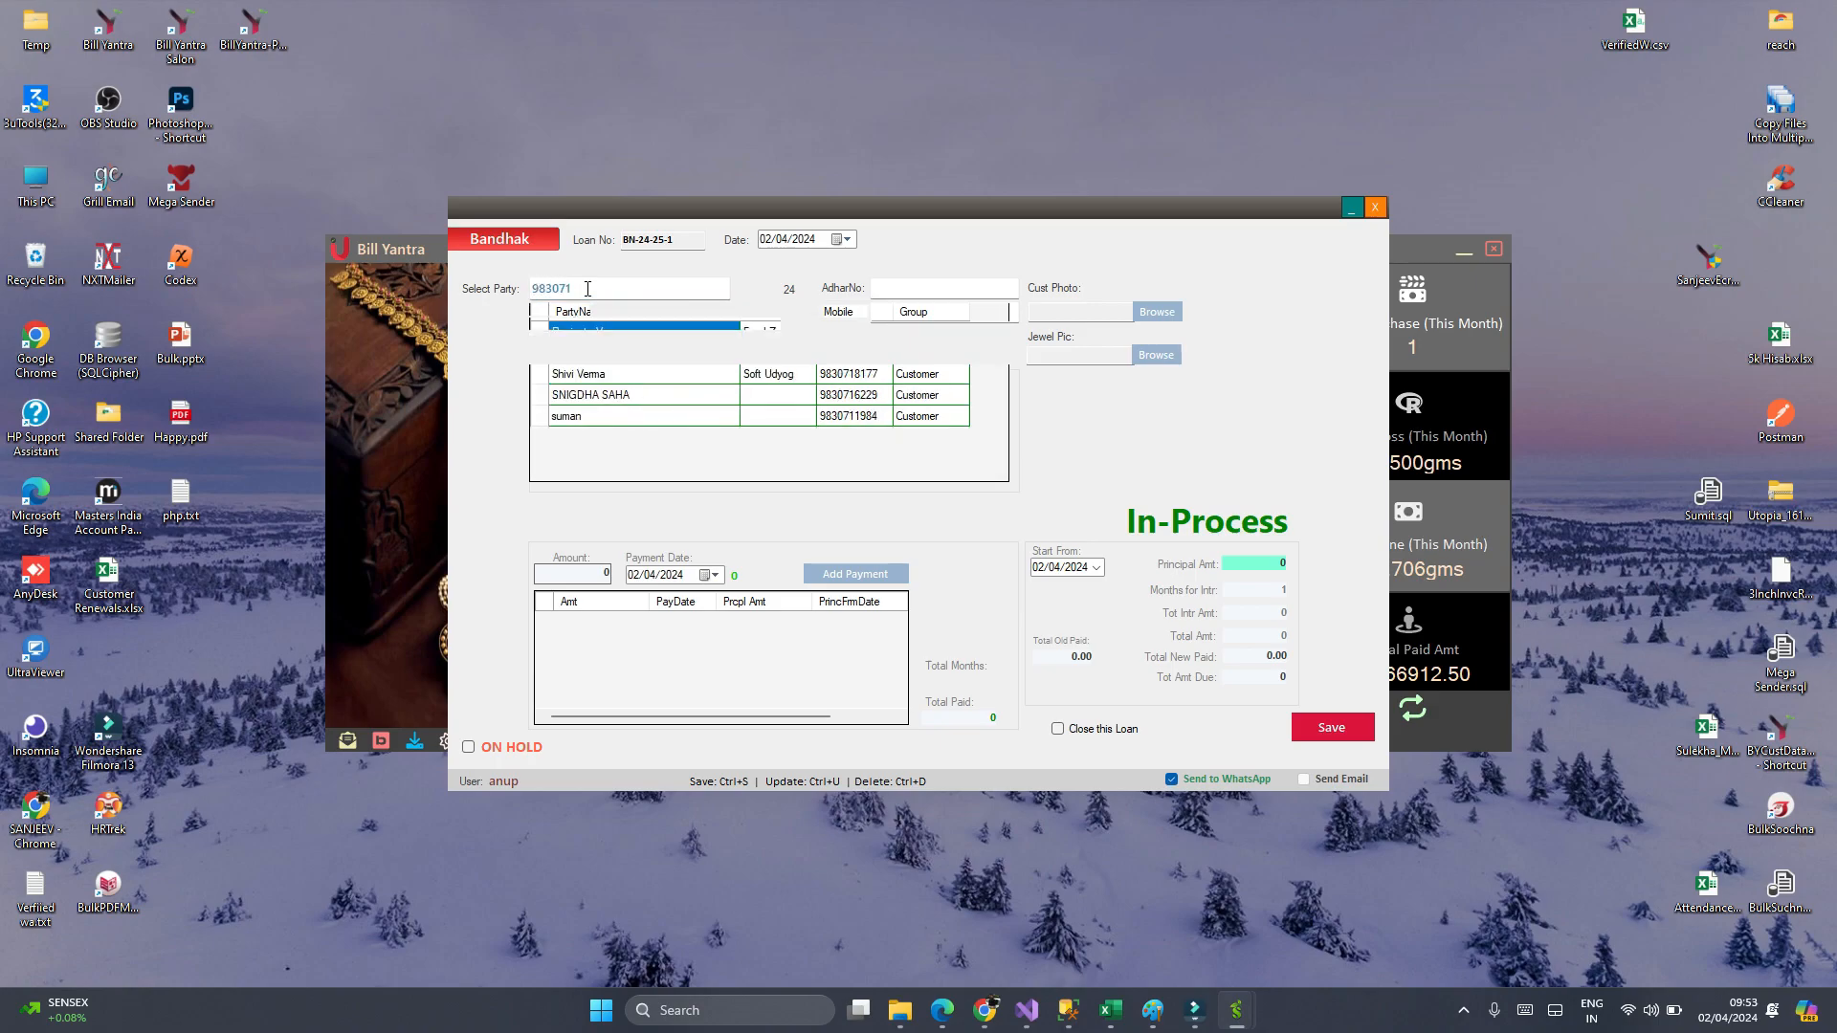
pyautogui.press('Return')
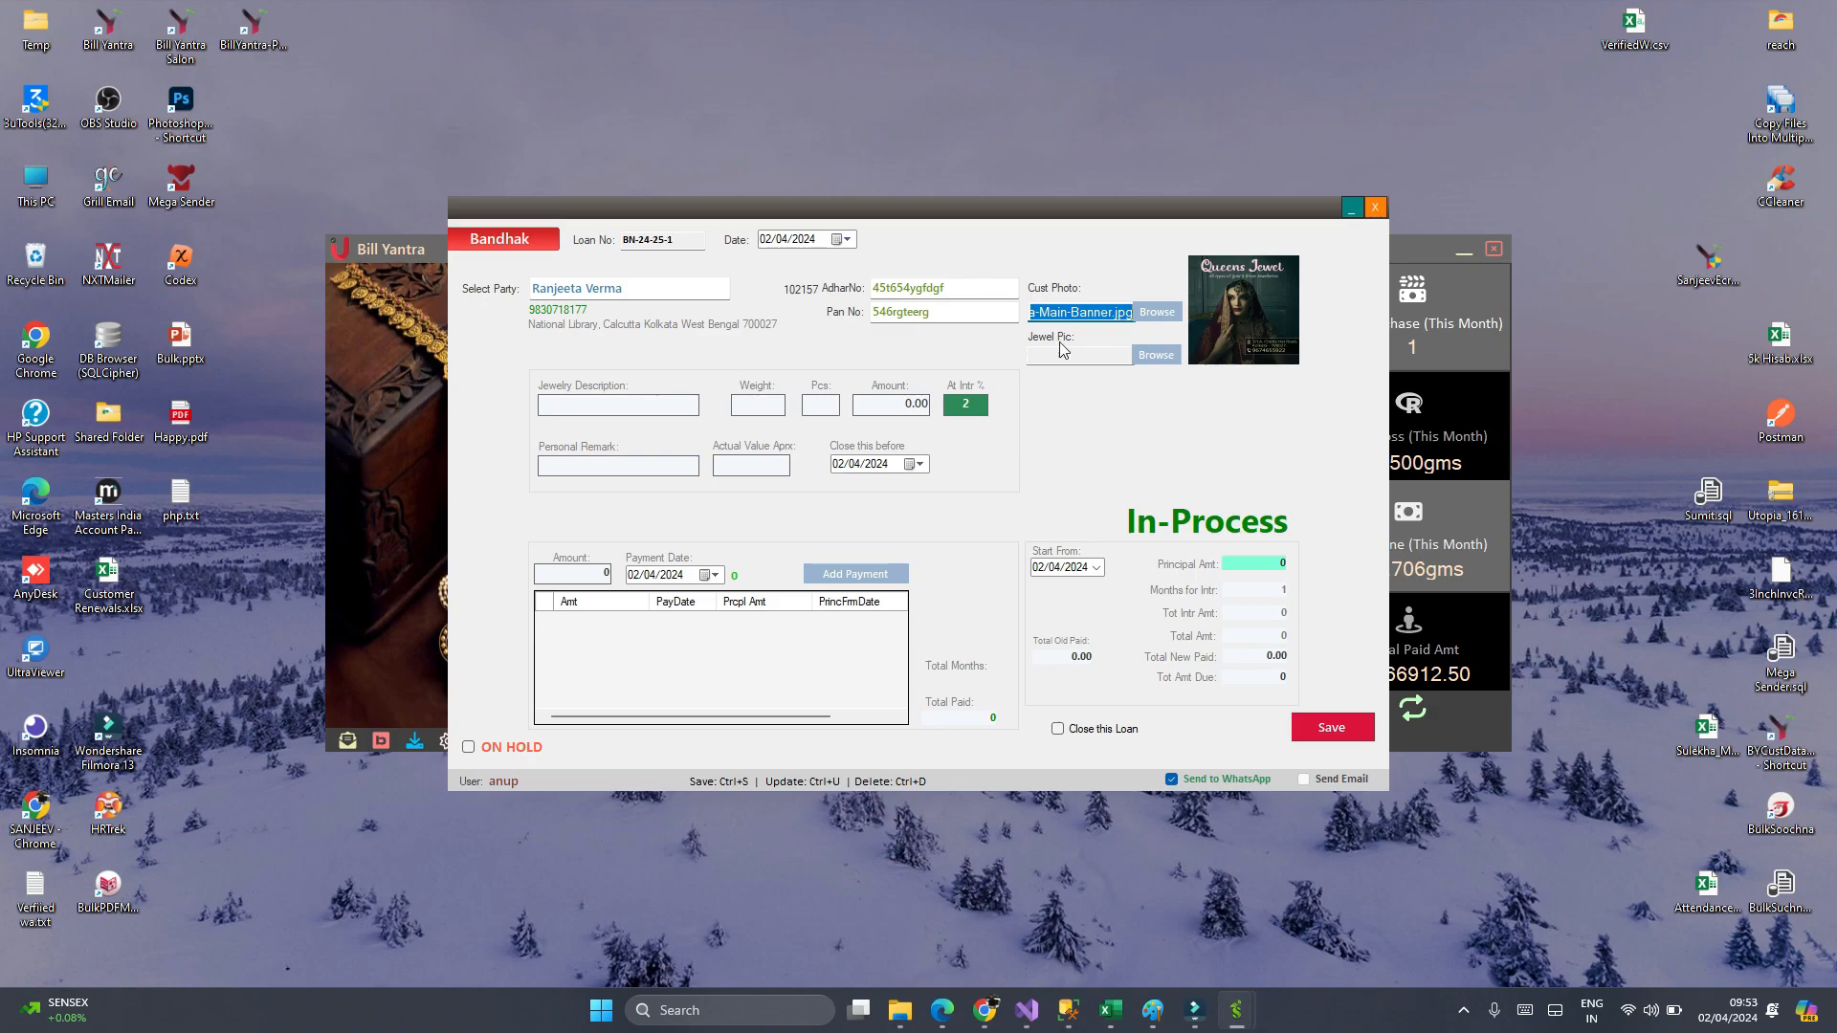
pyautogui.click(1156, 355)
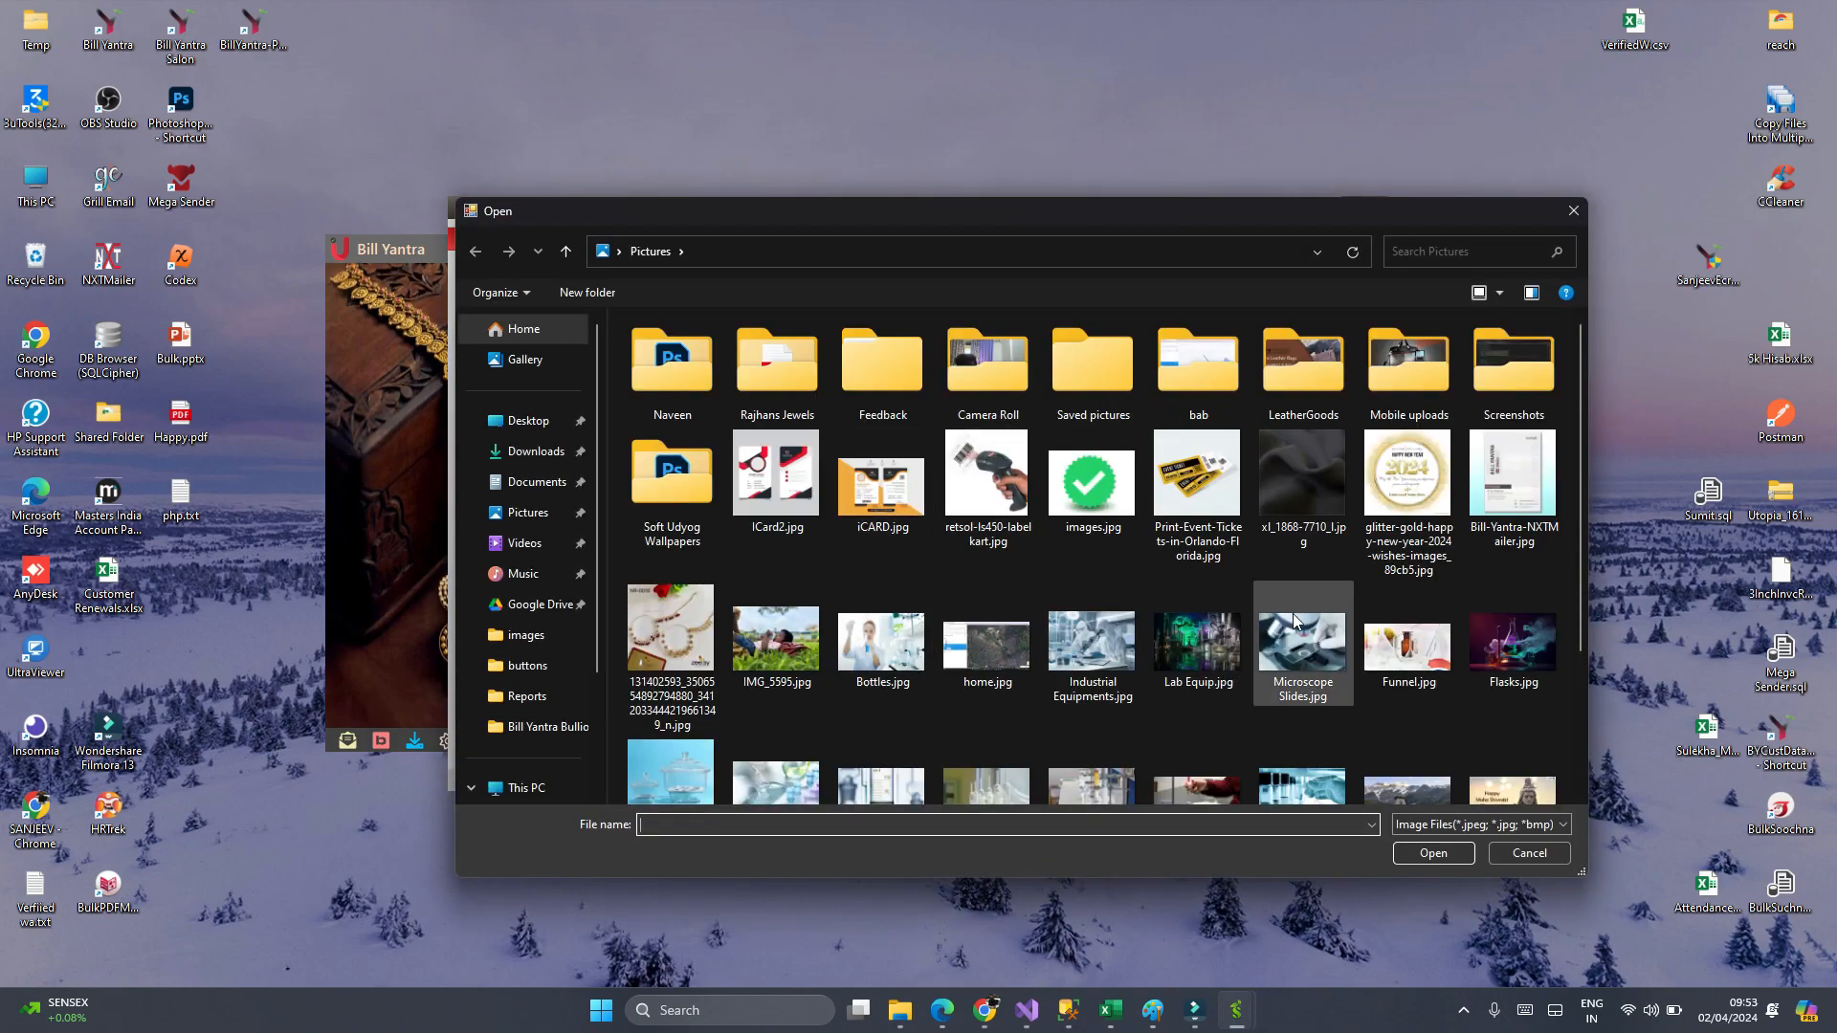
pyautogui.doubleClick(1506, 658)
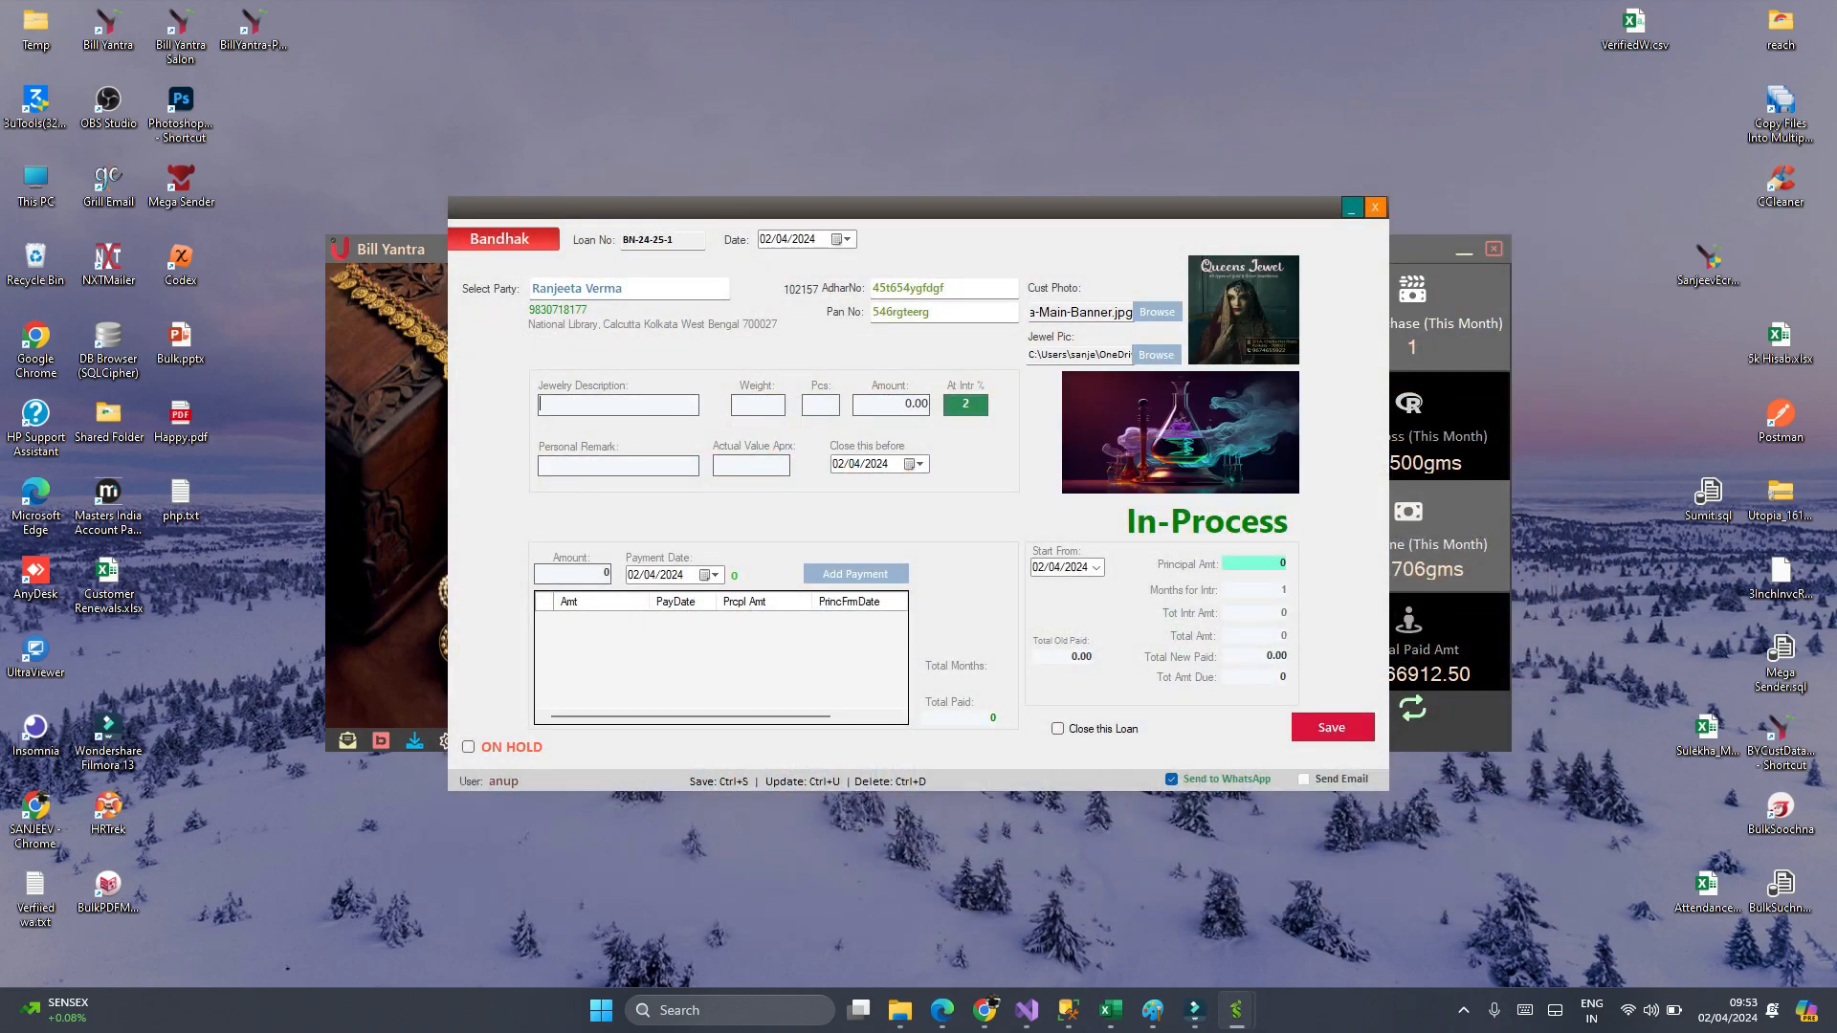
# - Describe the pledged jewelry as Bangle with weight 14, 1 piece, and a loan amount of 25000
pyautogui.write('Chain')
pyautogui.press('BackSpace')
pyautogui.press('BackSpace')
pyautogui.write('Bang')
pyautogui.write('14')
pyautogui.write('1')
pyautogui.press('Tab')
pyautogui.write('25000')
# - Set the item's approximate actual value to 32000 and the close-before date to 02/04/2025
pyautogui.click(953, 404)
pyautogui.write('32000')
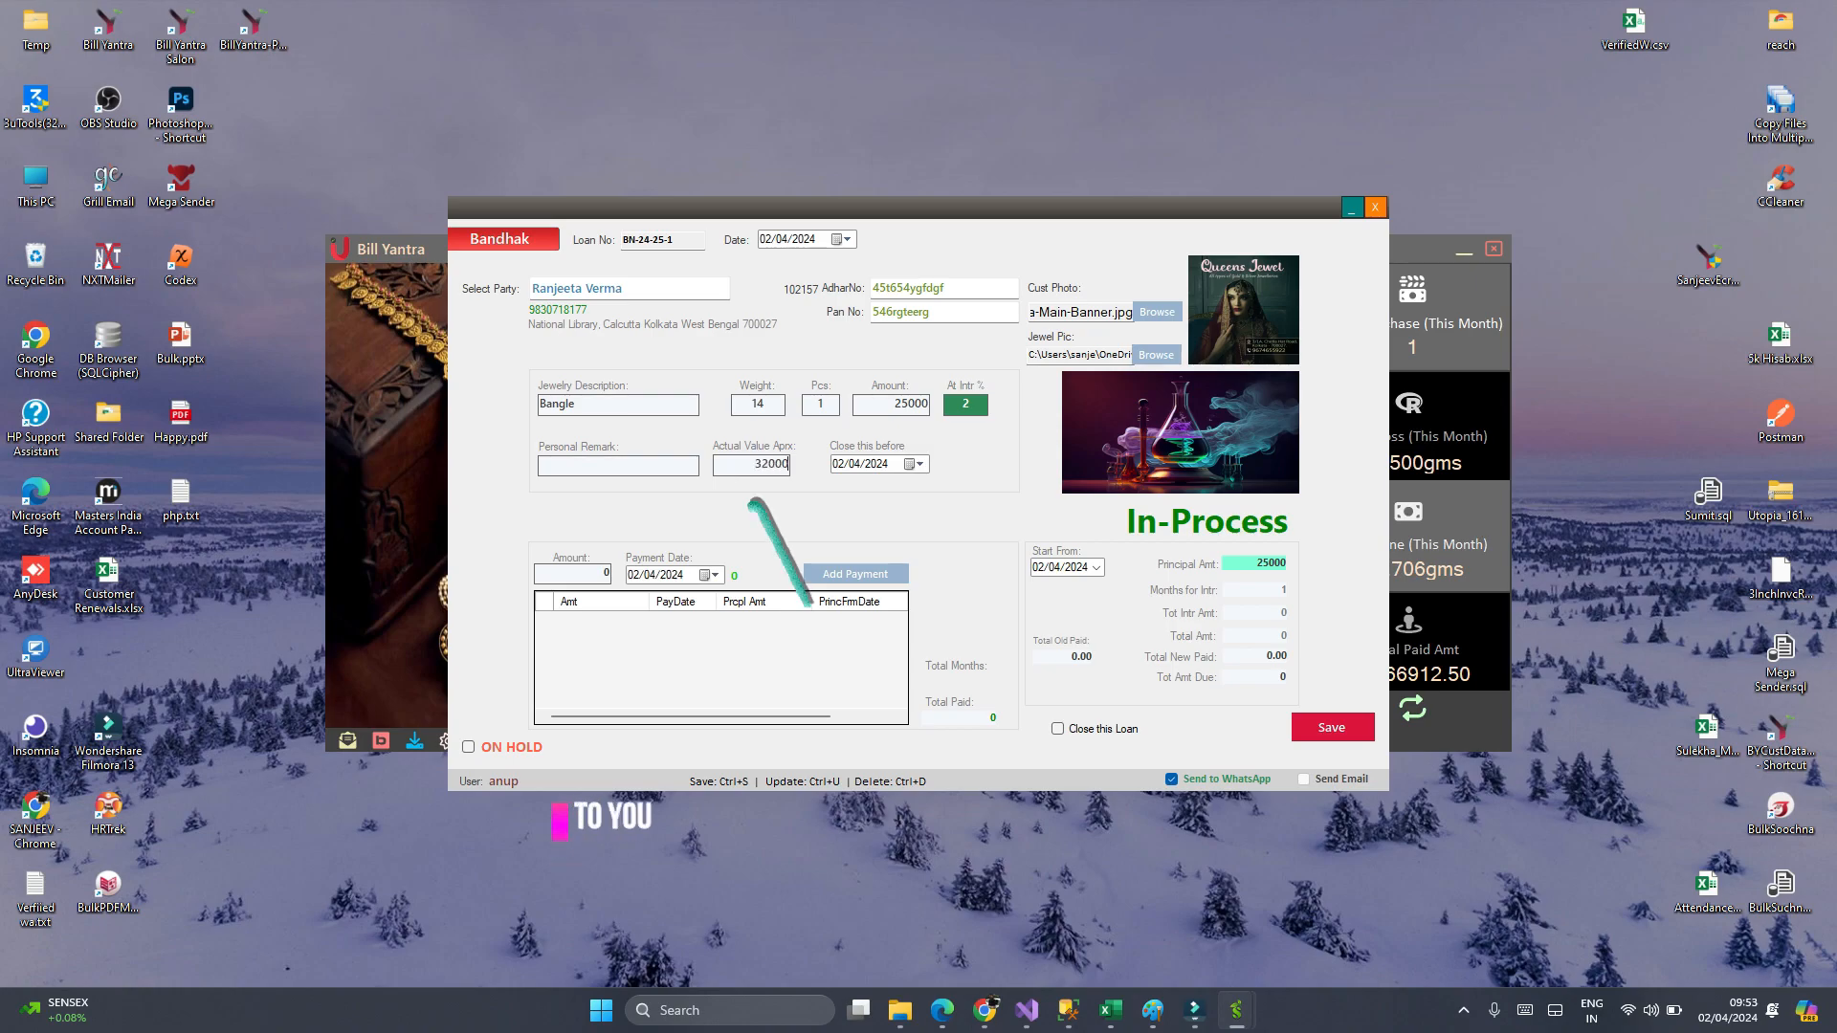
pyautogui.click(876, 465)
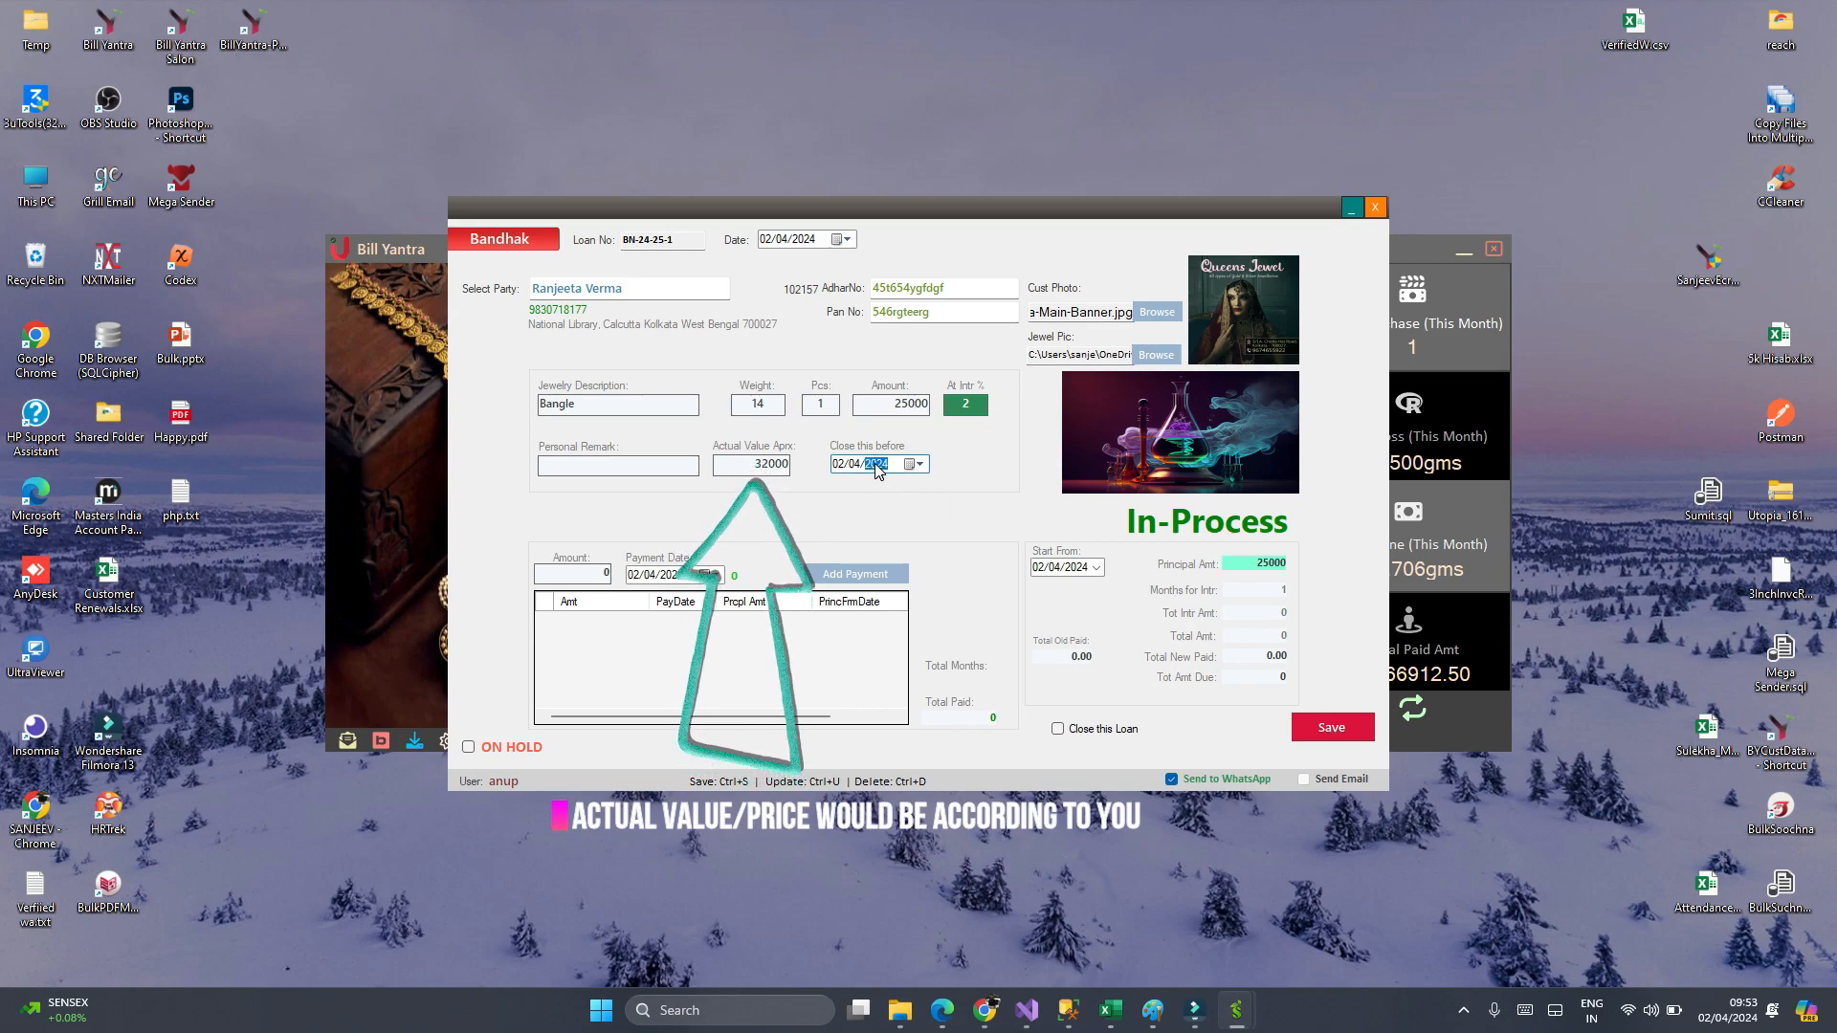
pyautogui.press('Up')
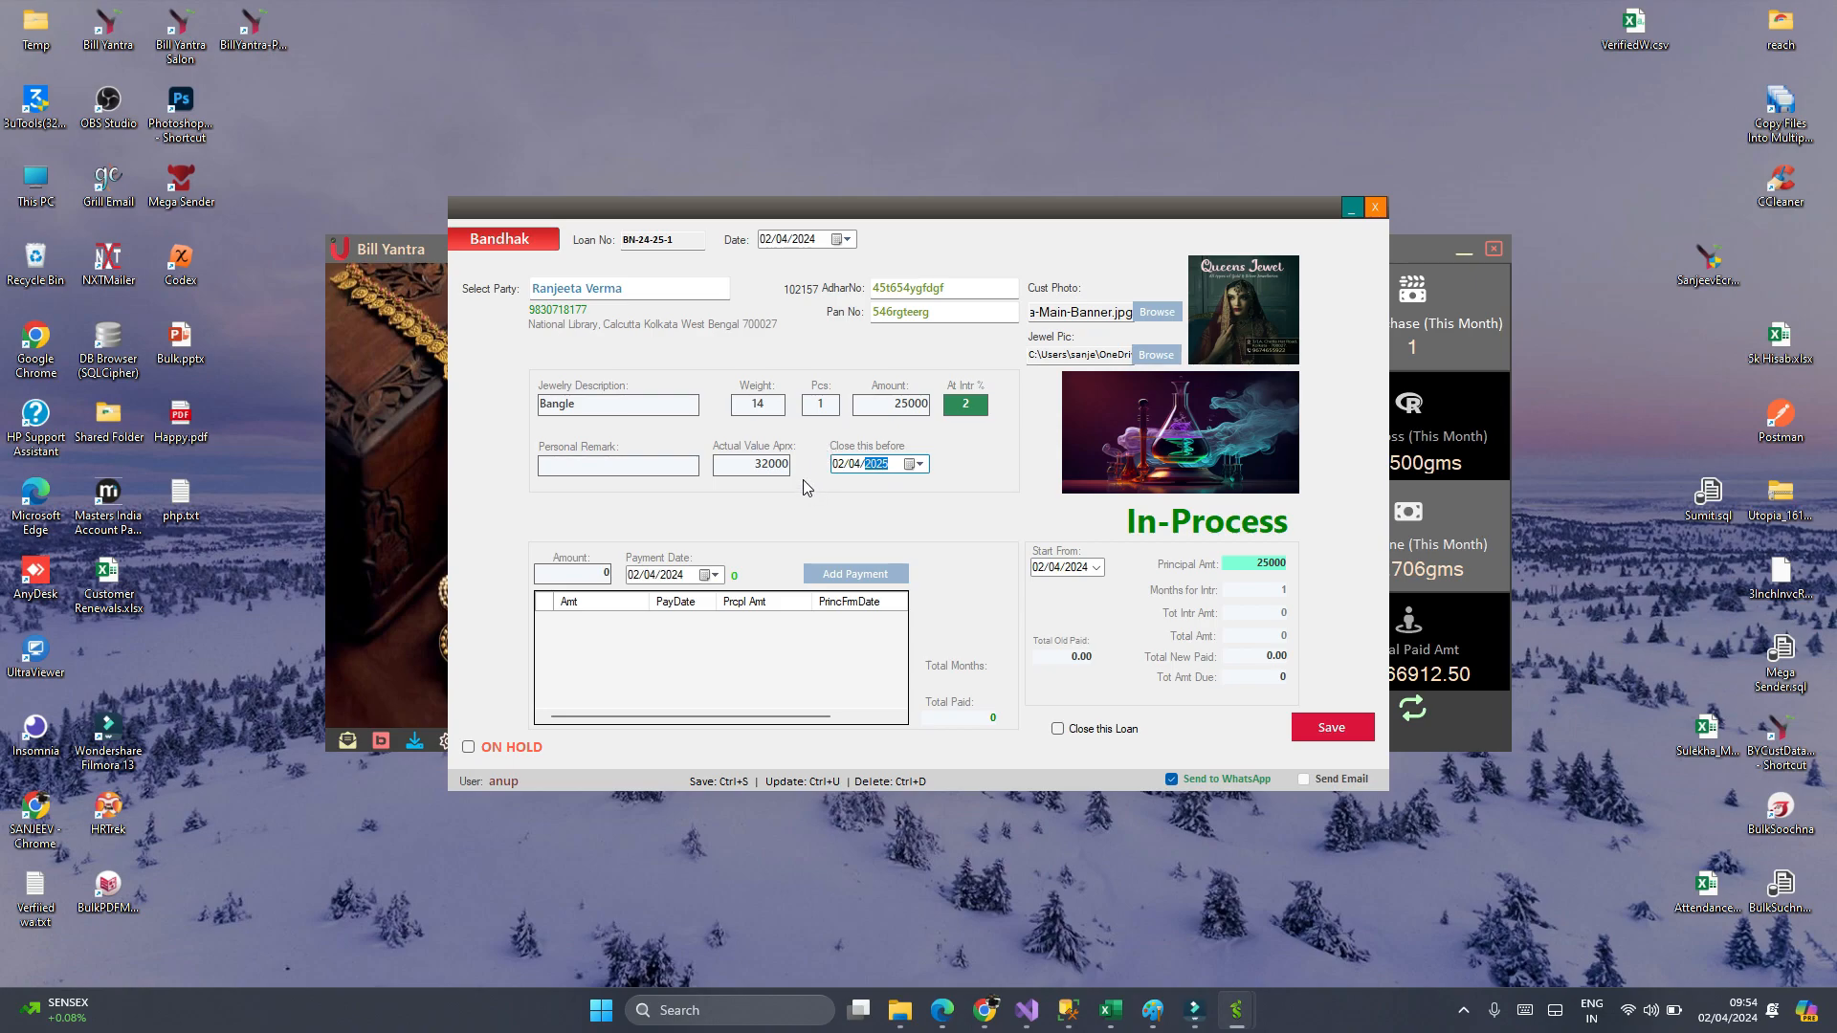
pyautogui.click(892, 406)
pyautogui.doubleClick(756, 463)
pyautogui.click(739, 466)
# - Turn off sending to WhatsApp and save the new loan, choosing to print its invoice
pyautogui.click(1171, 779)
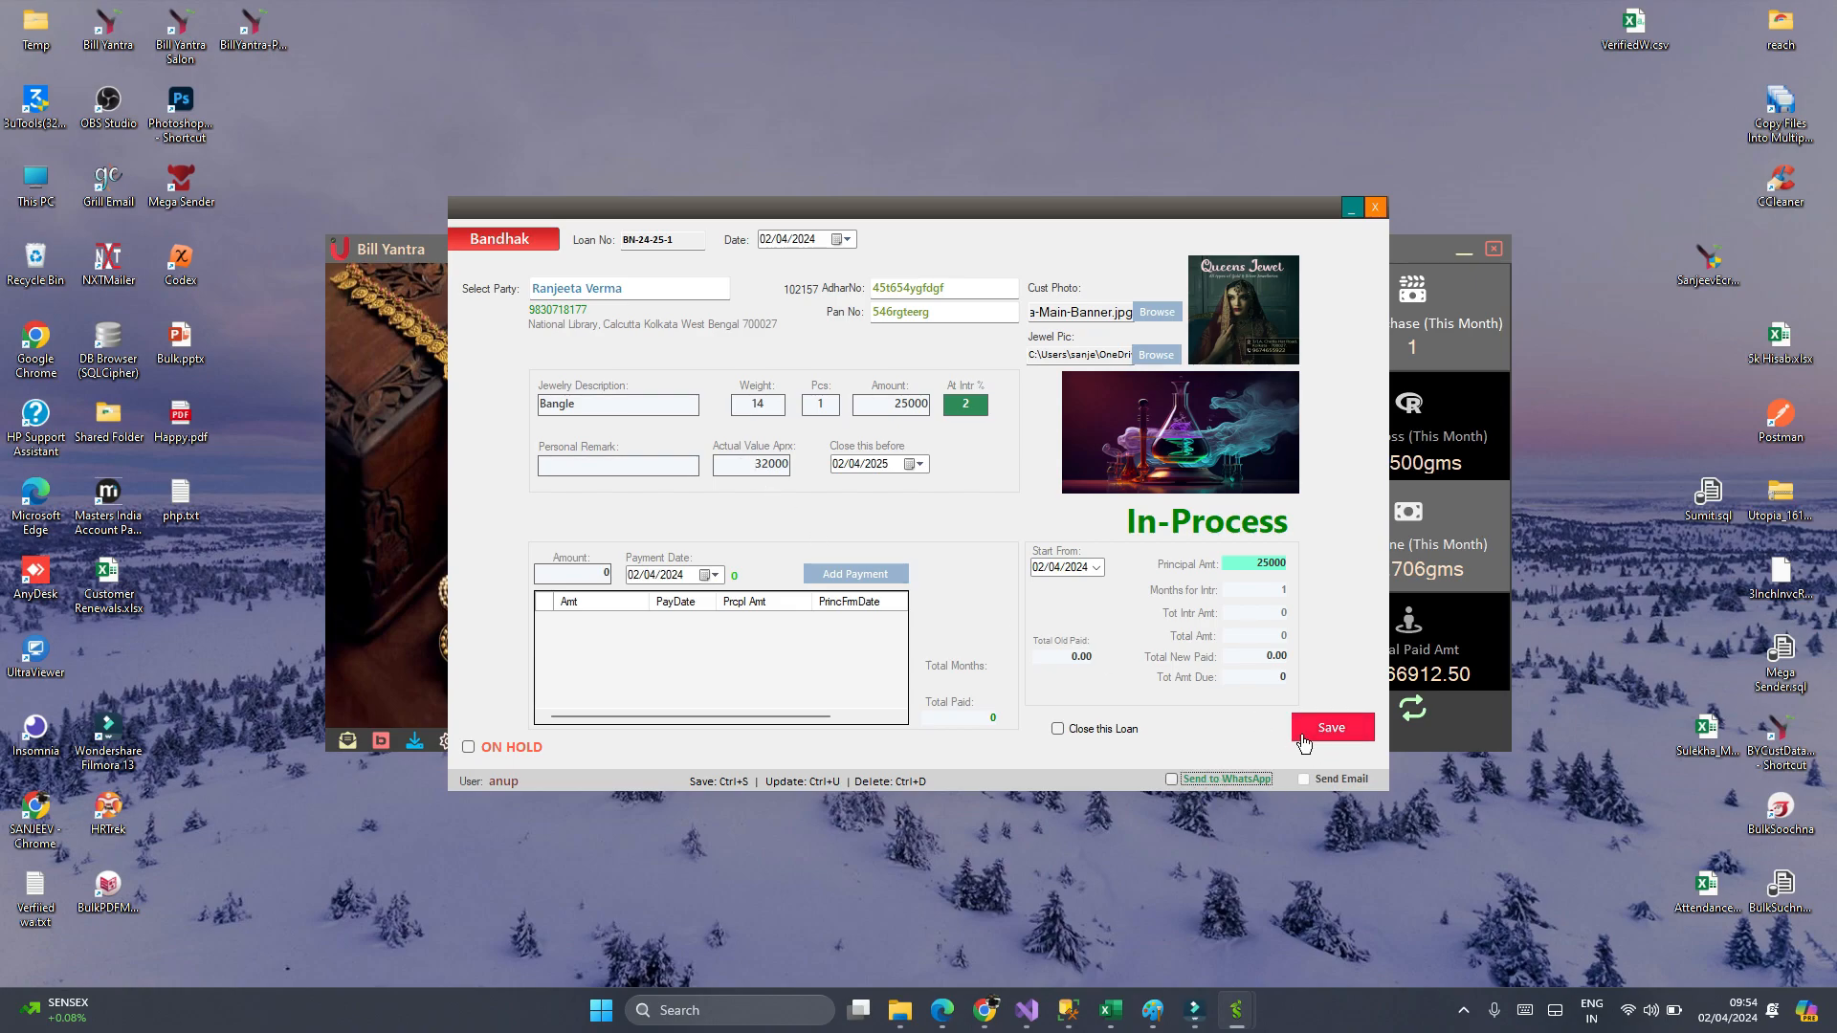
pyautogui.click(1304, 735)
pyautogui.click(892, 562)
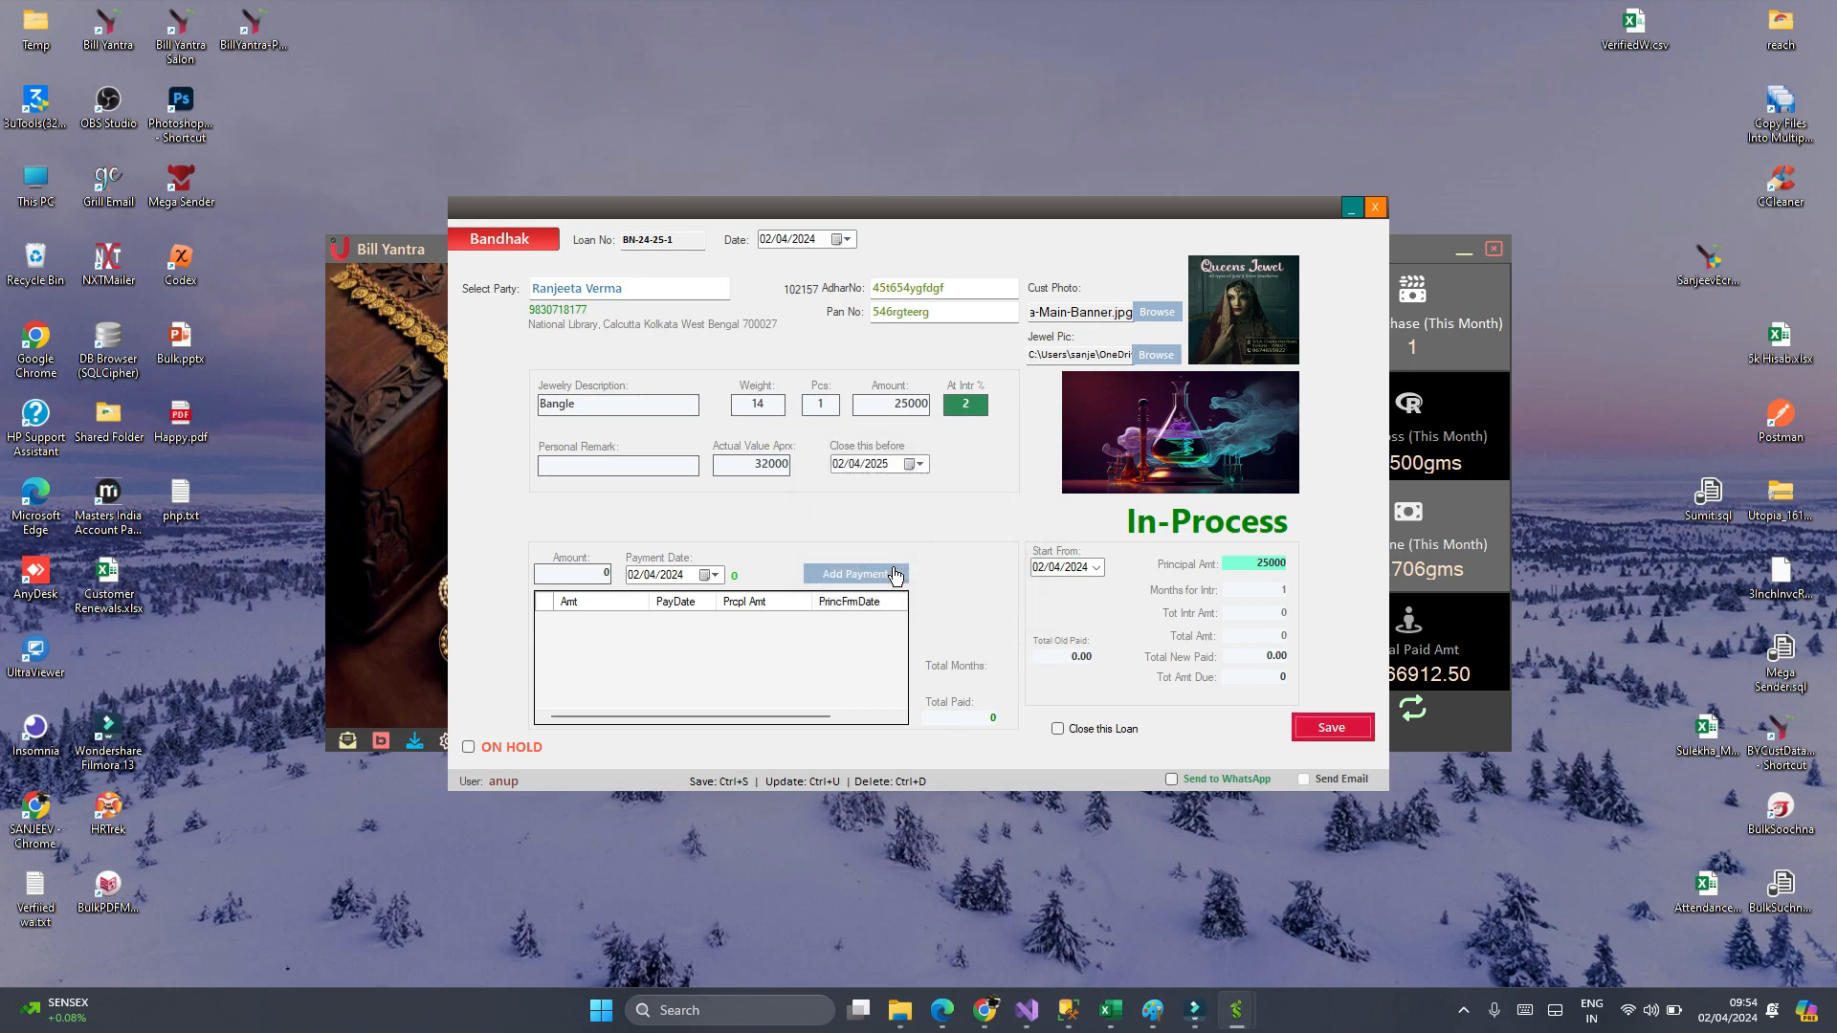
pyautogui.click(952, 562)
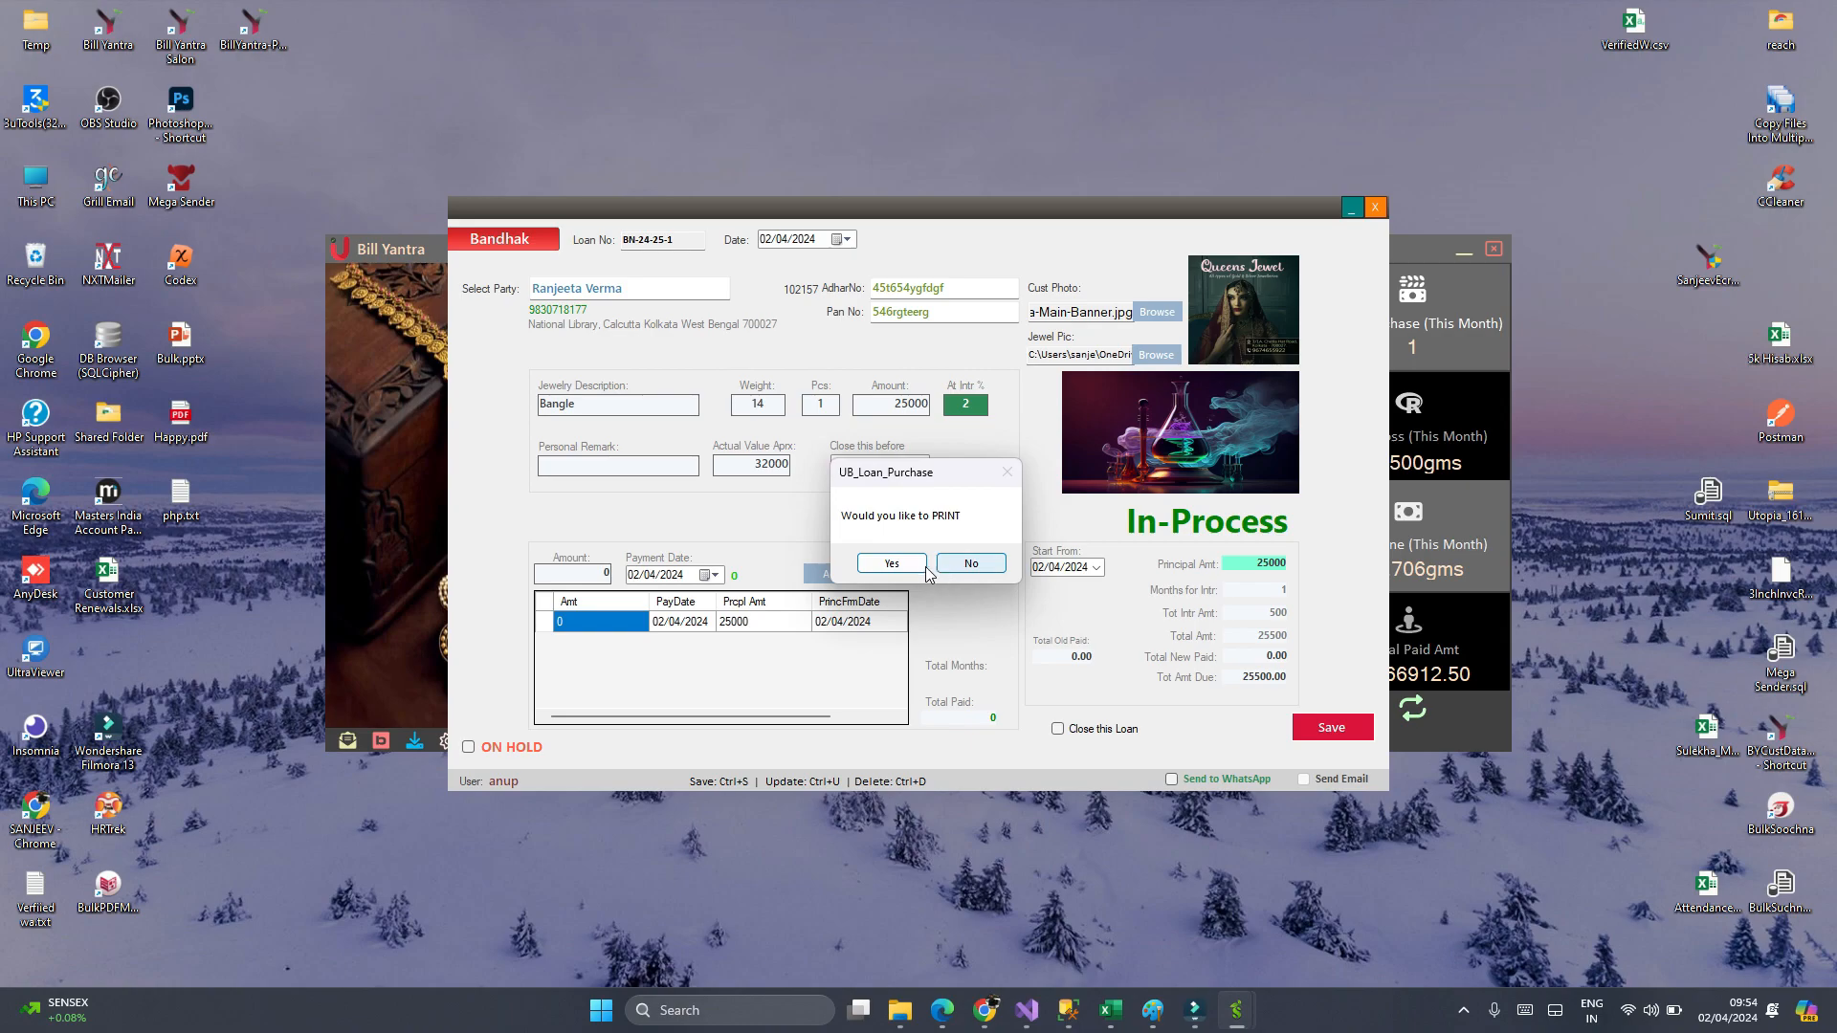
pyautogui.click(914, 563)
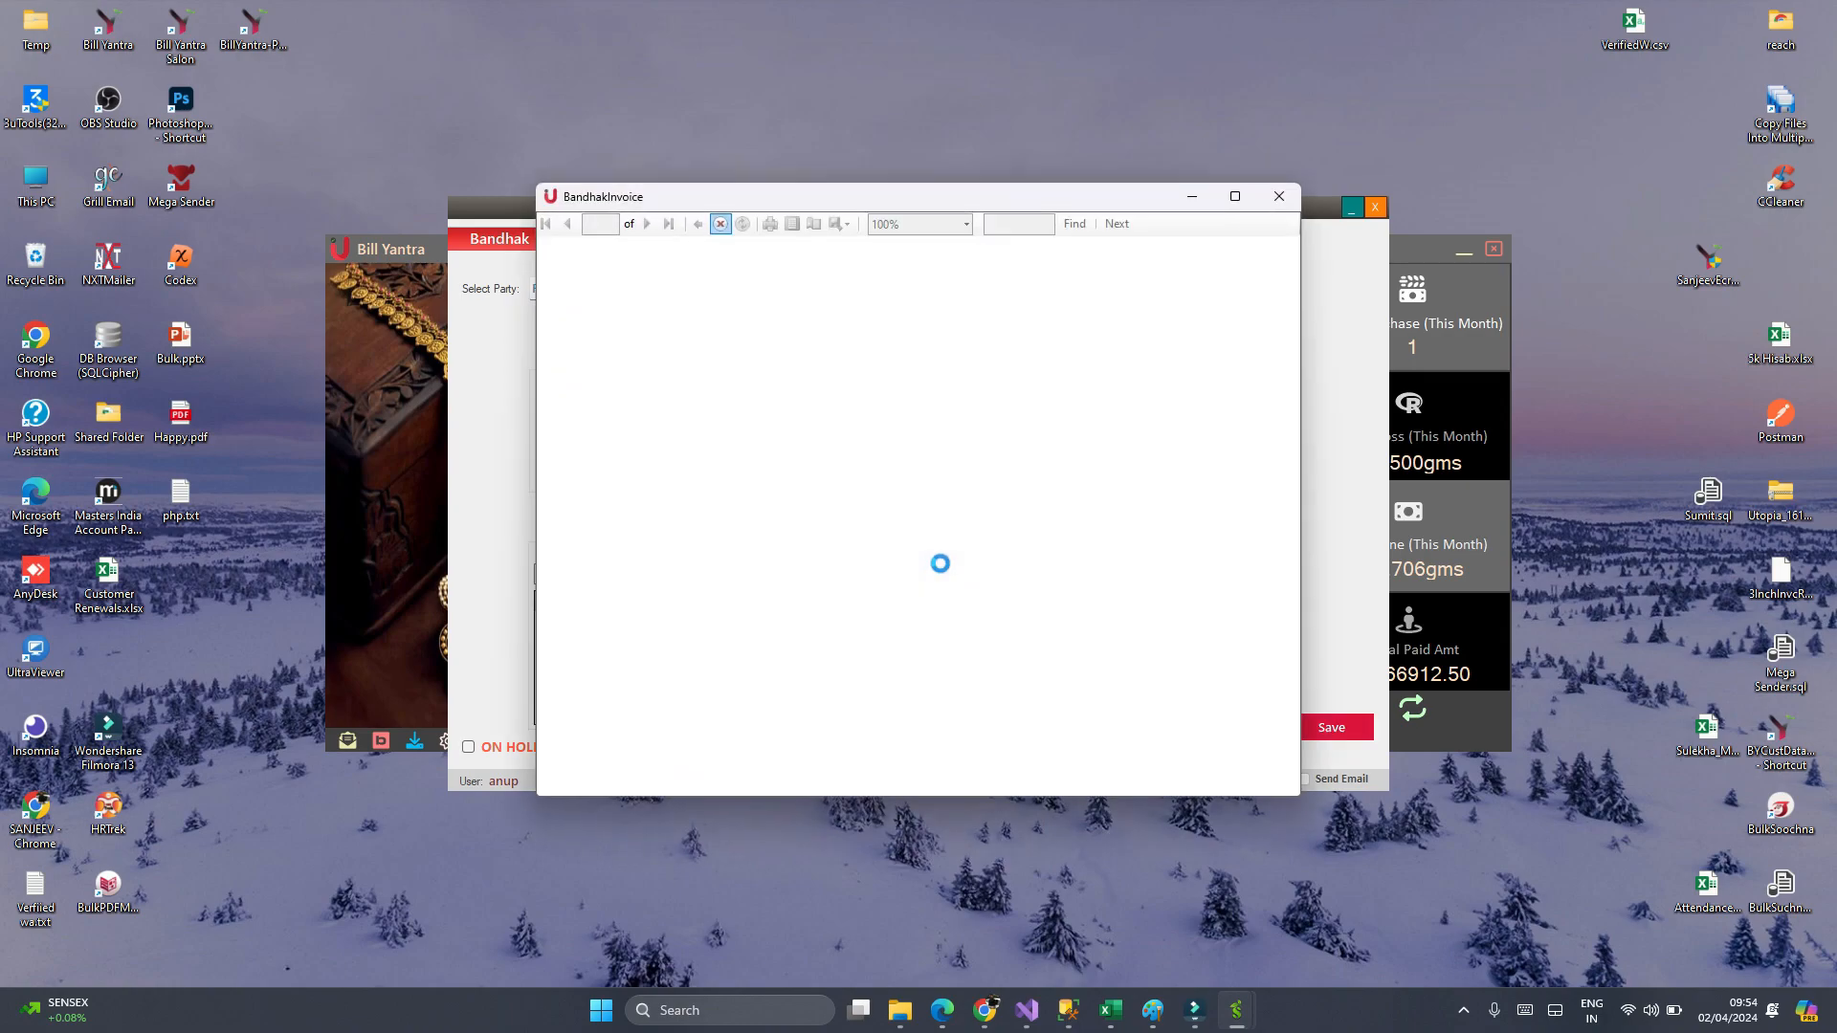
# - Examine the invoice's item details, interest rate, closing date and due totals, and close the preview
pyautogui.scroll(-1, 736, 594)
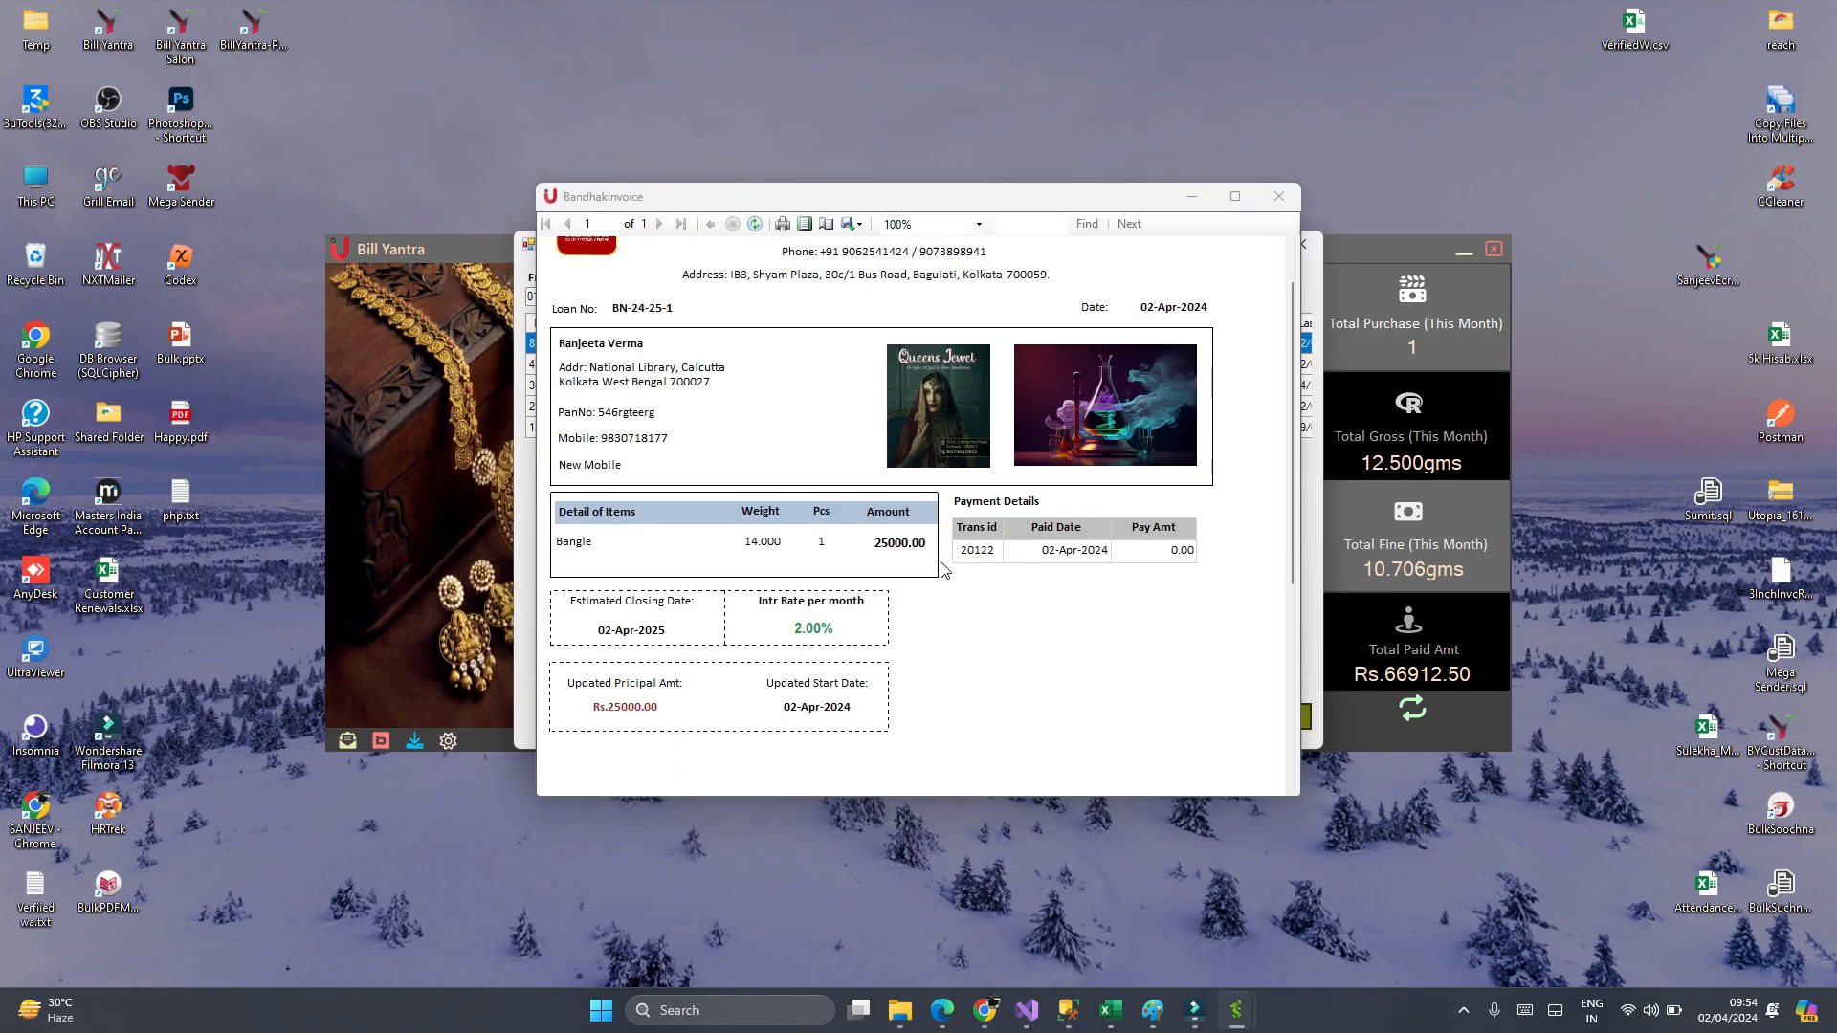
pyautogui.scroll(-1, 737, 594)
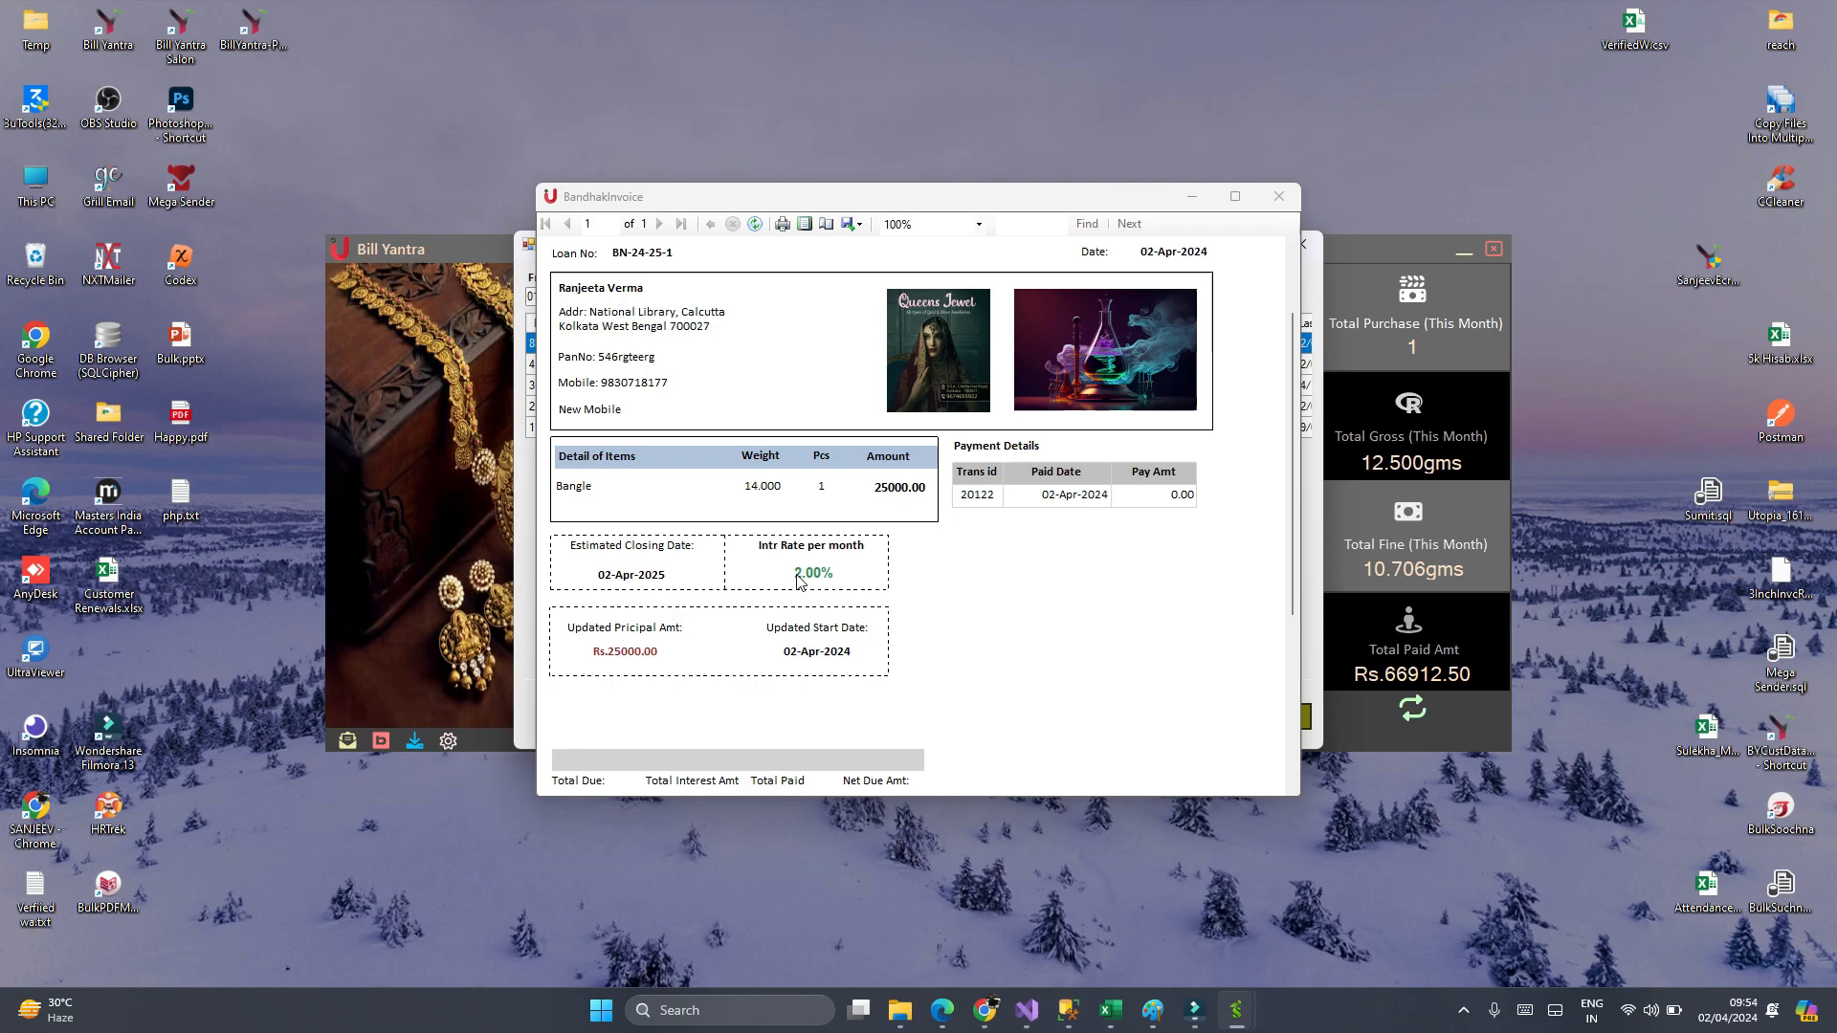
pyautogui.scroll(-1, 825, 581)
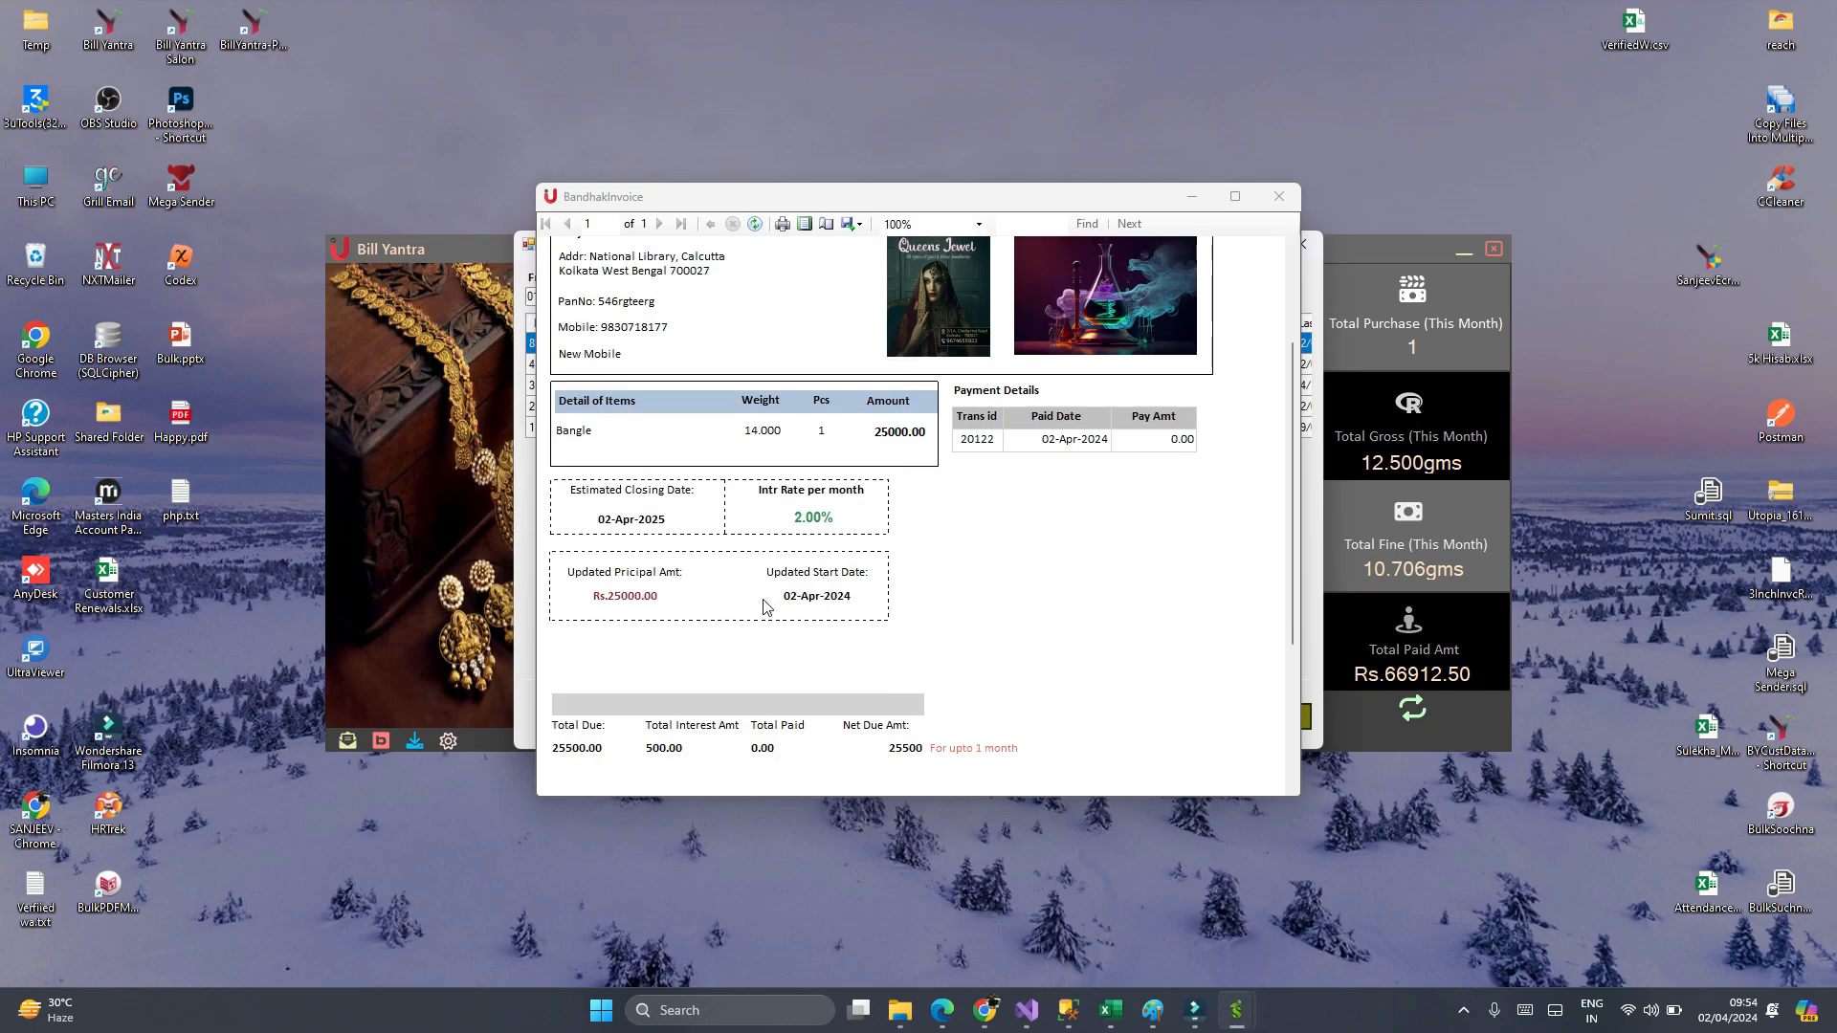
pyautogui.scroll(-2, 763, 601)
pyautogui.scroll(4, 670, 676)
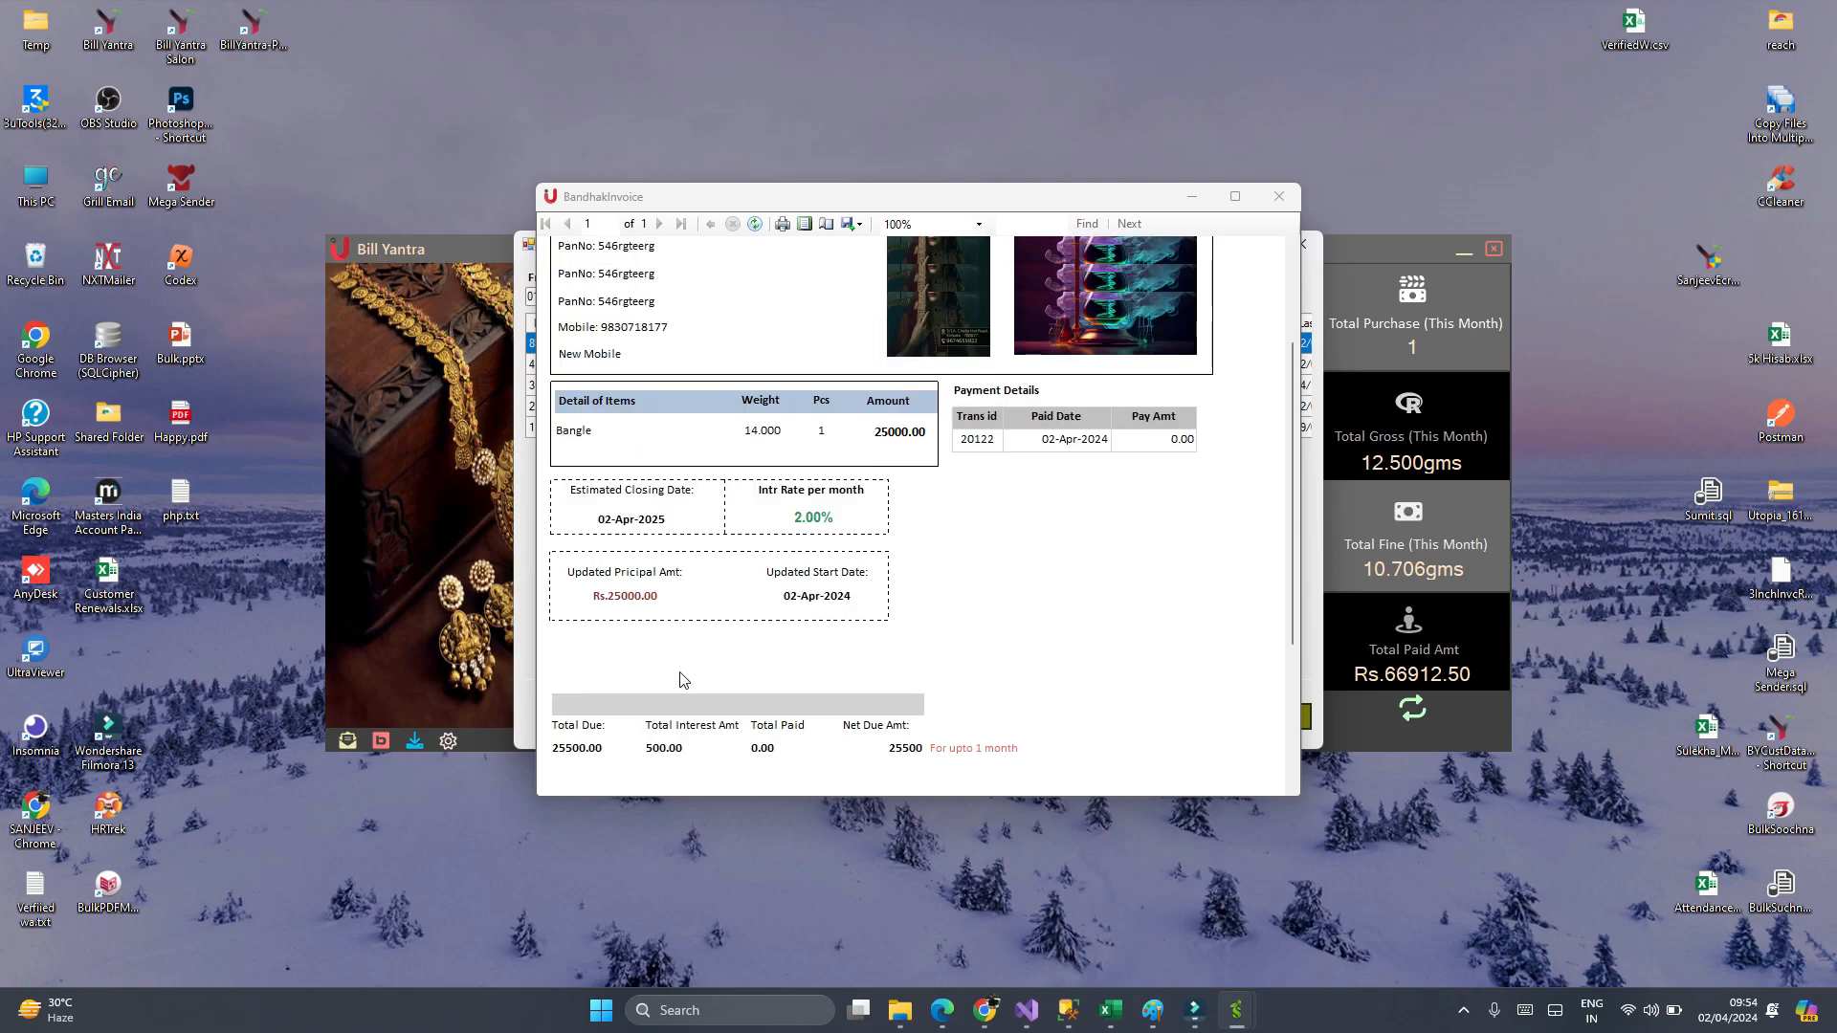
pyautogui.scroll(-2, 771, 659)
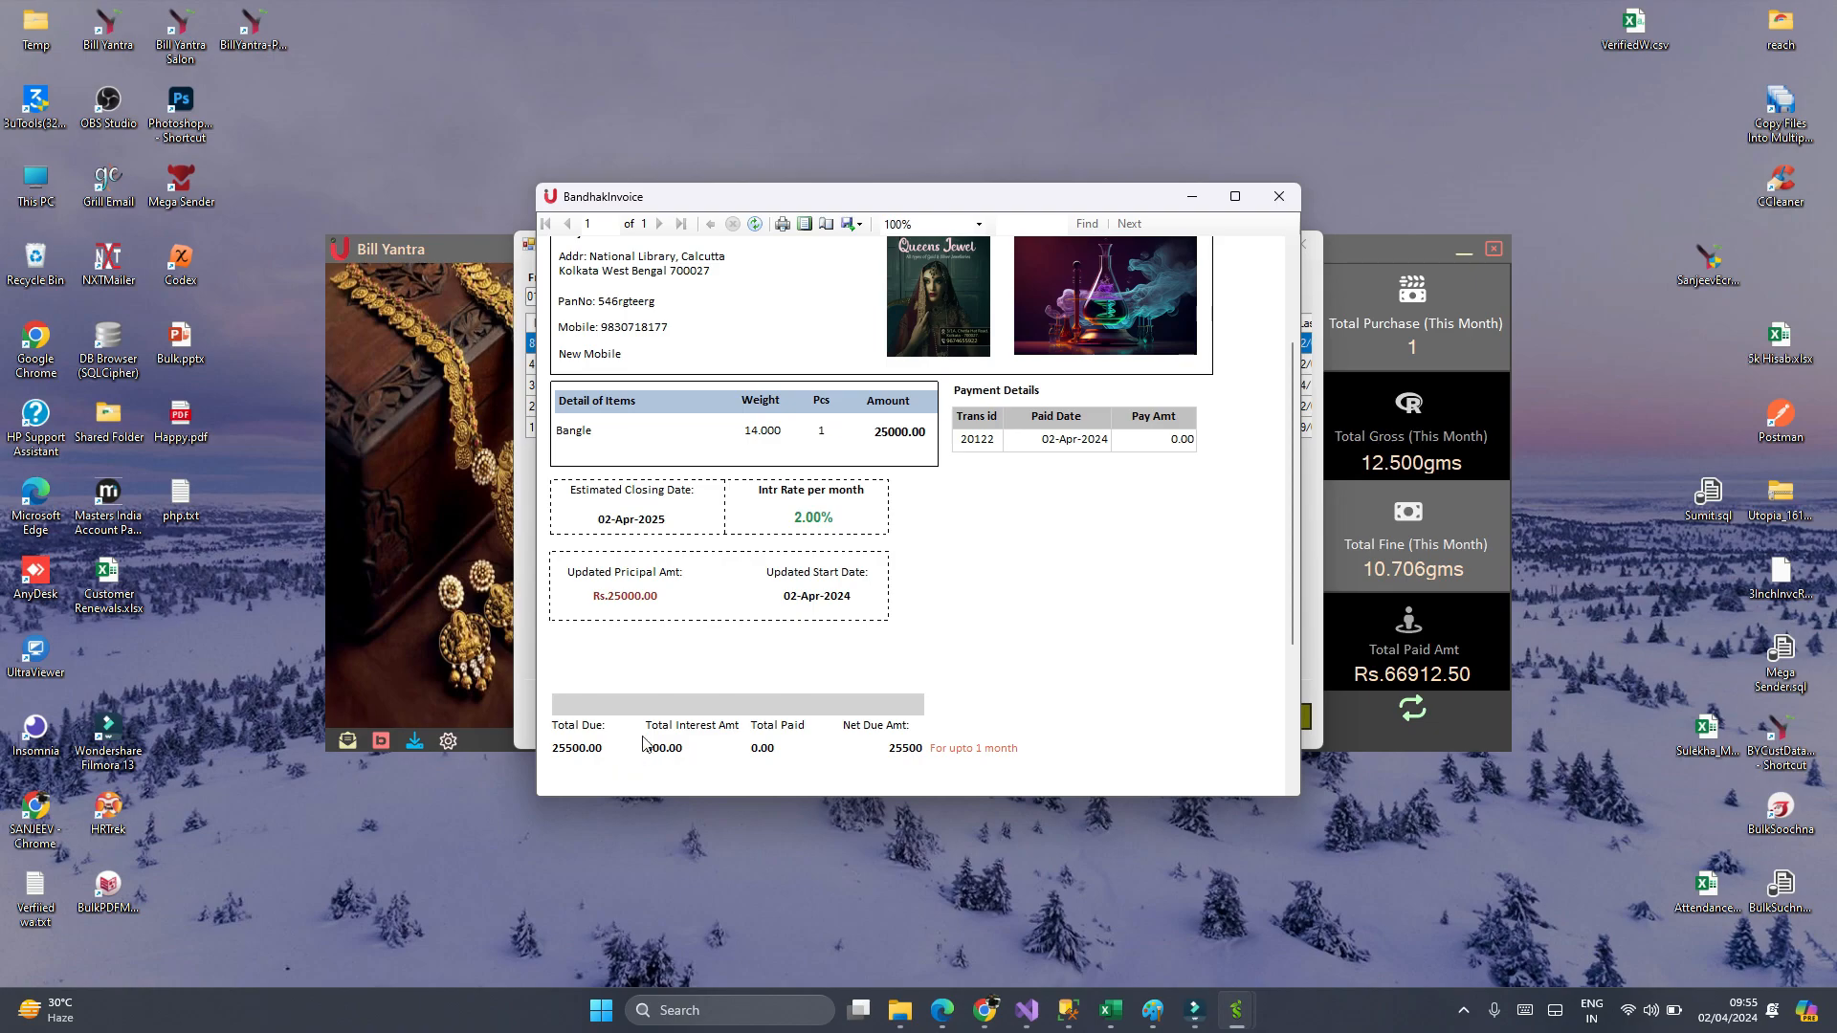
pyautogui.scroll(-1, 577, 751)
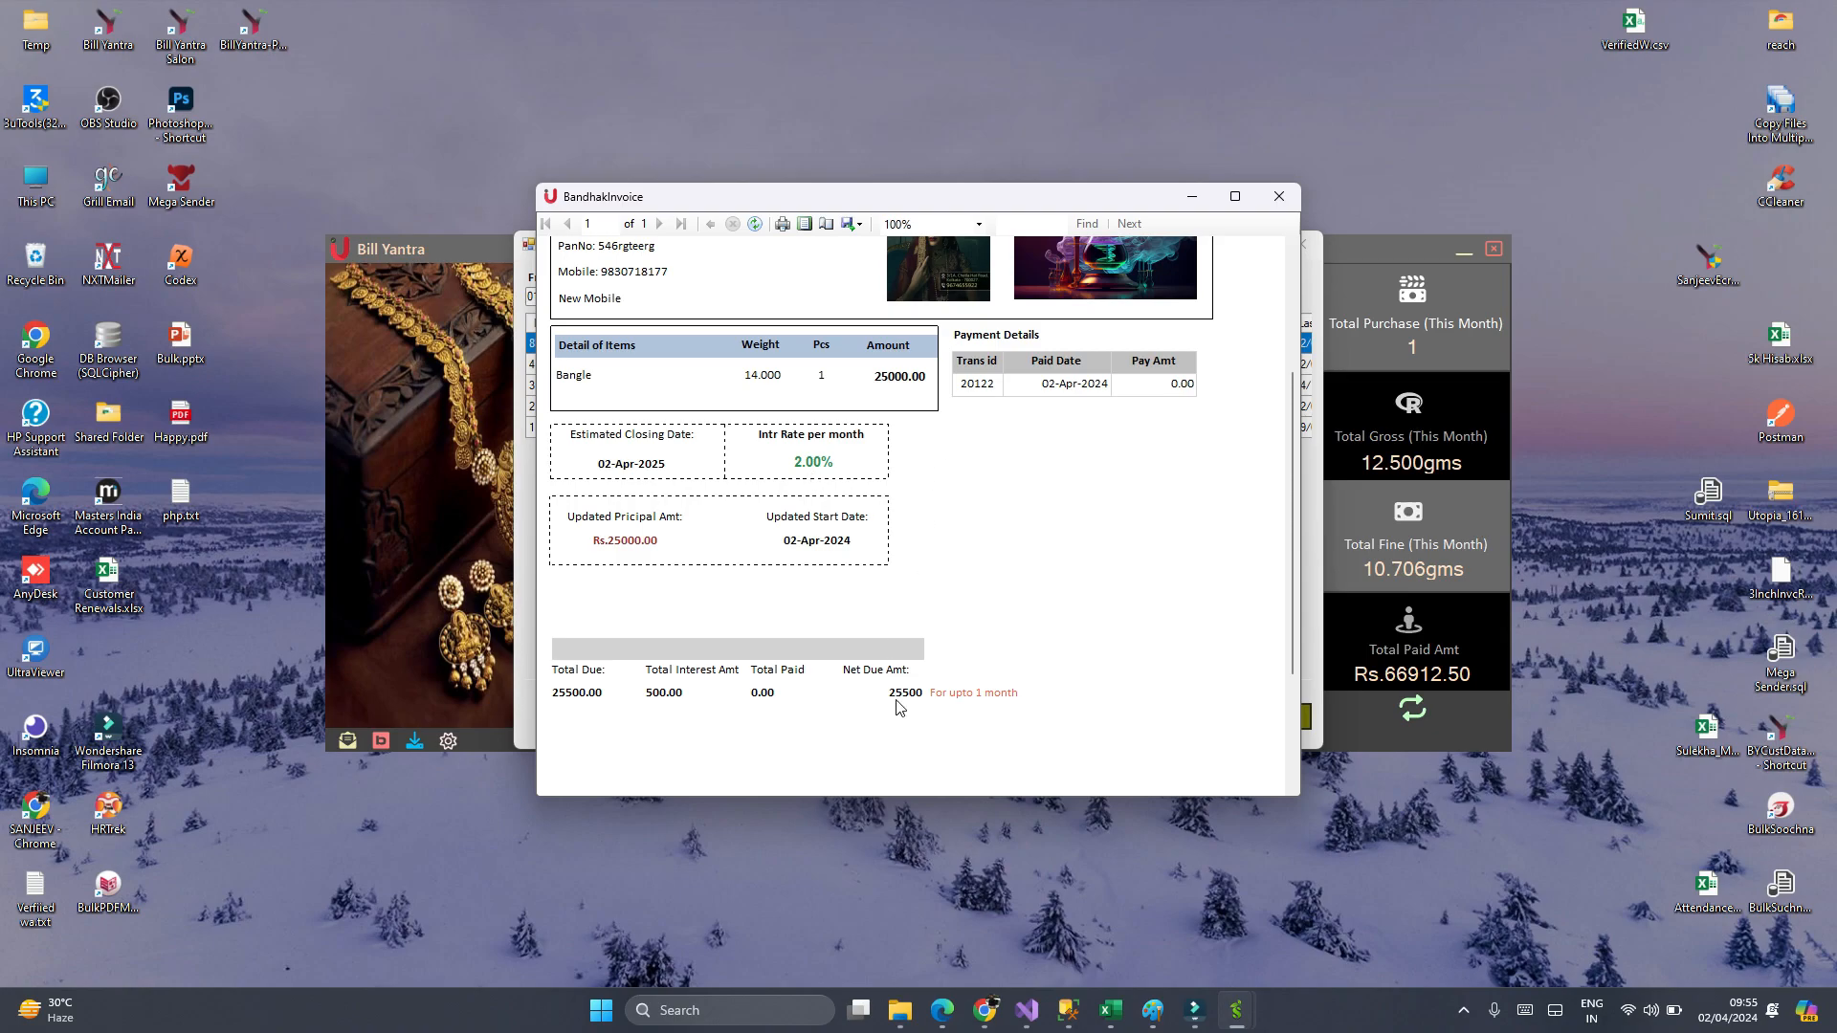
pyautogui.click(1276, 203)
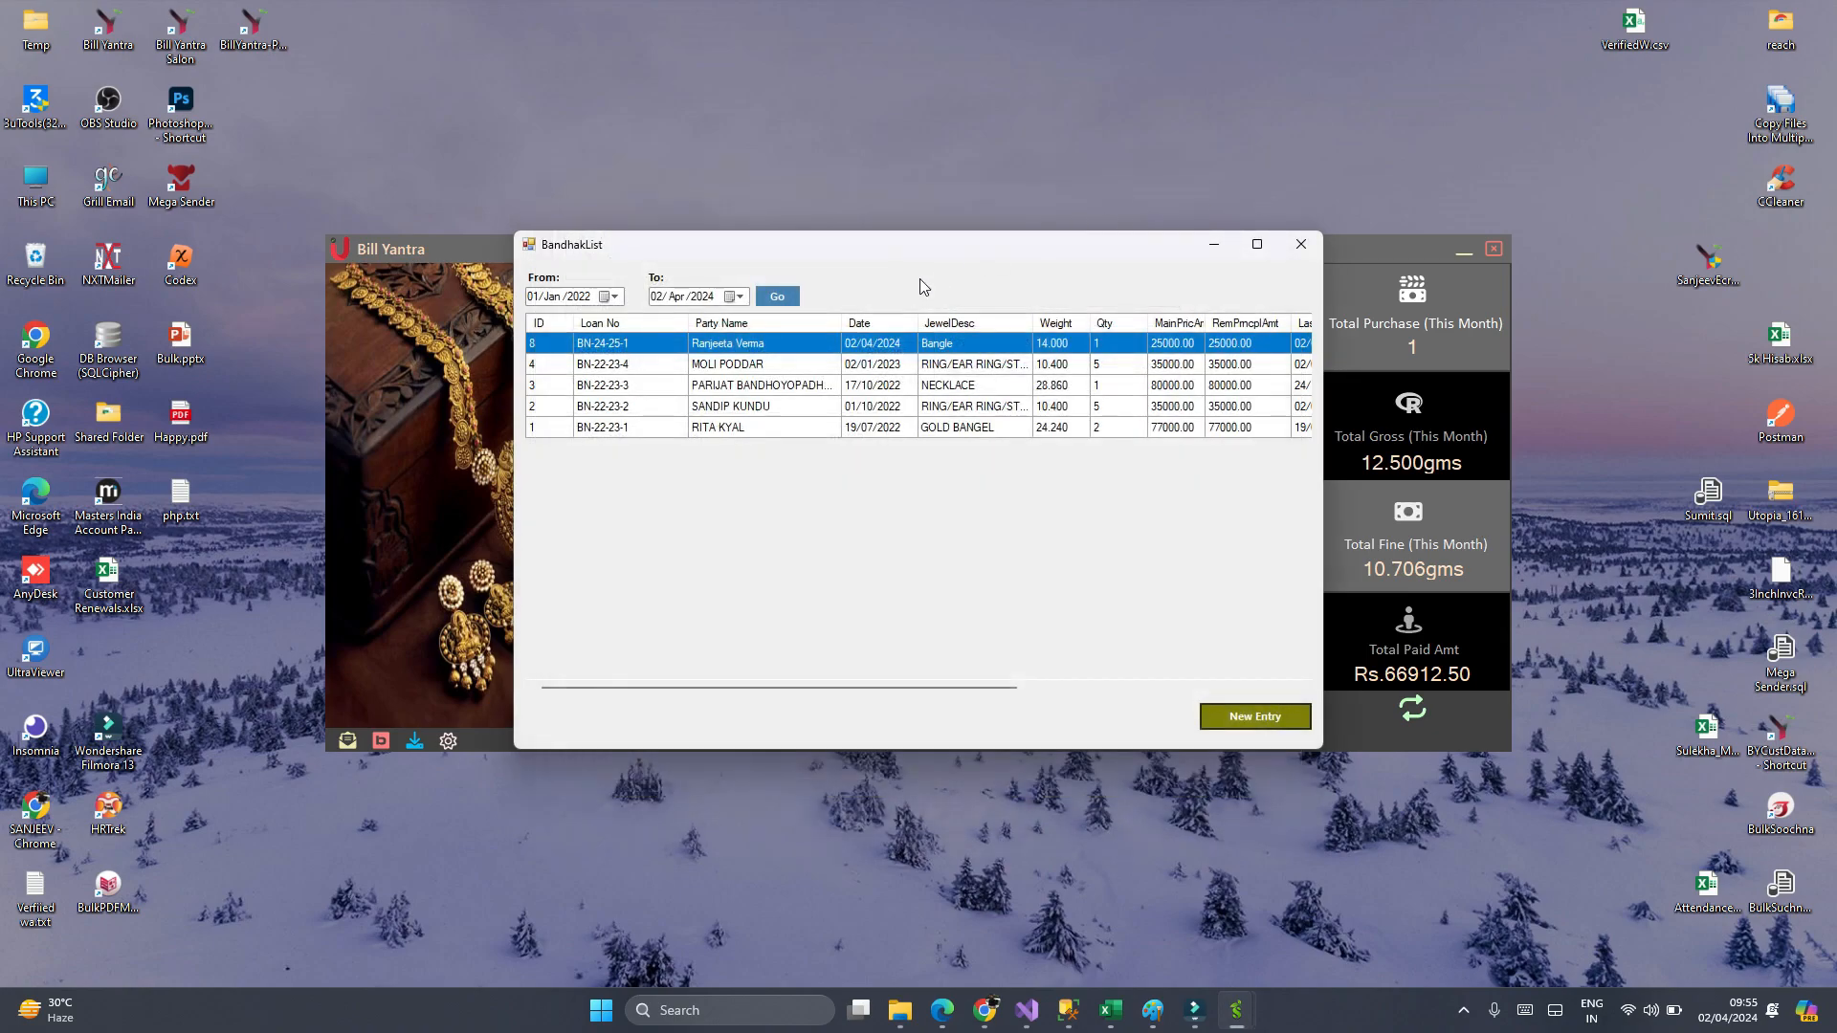
# - Try adding a 500 payment dated 04/04/2024 to the bangle loan and close the form without updating it
pyautogui.doubleClick(733, 347)
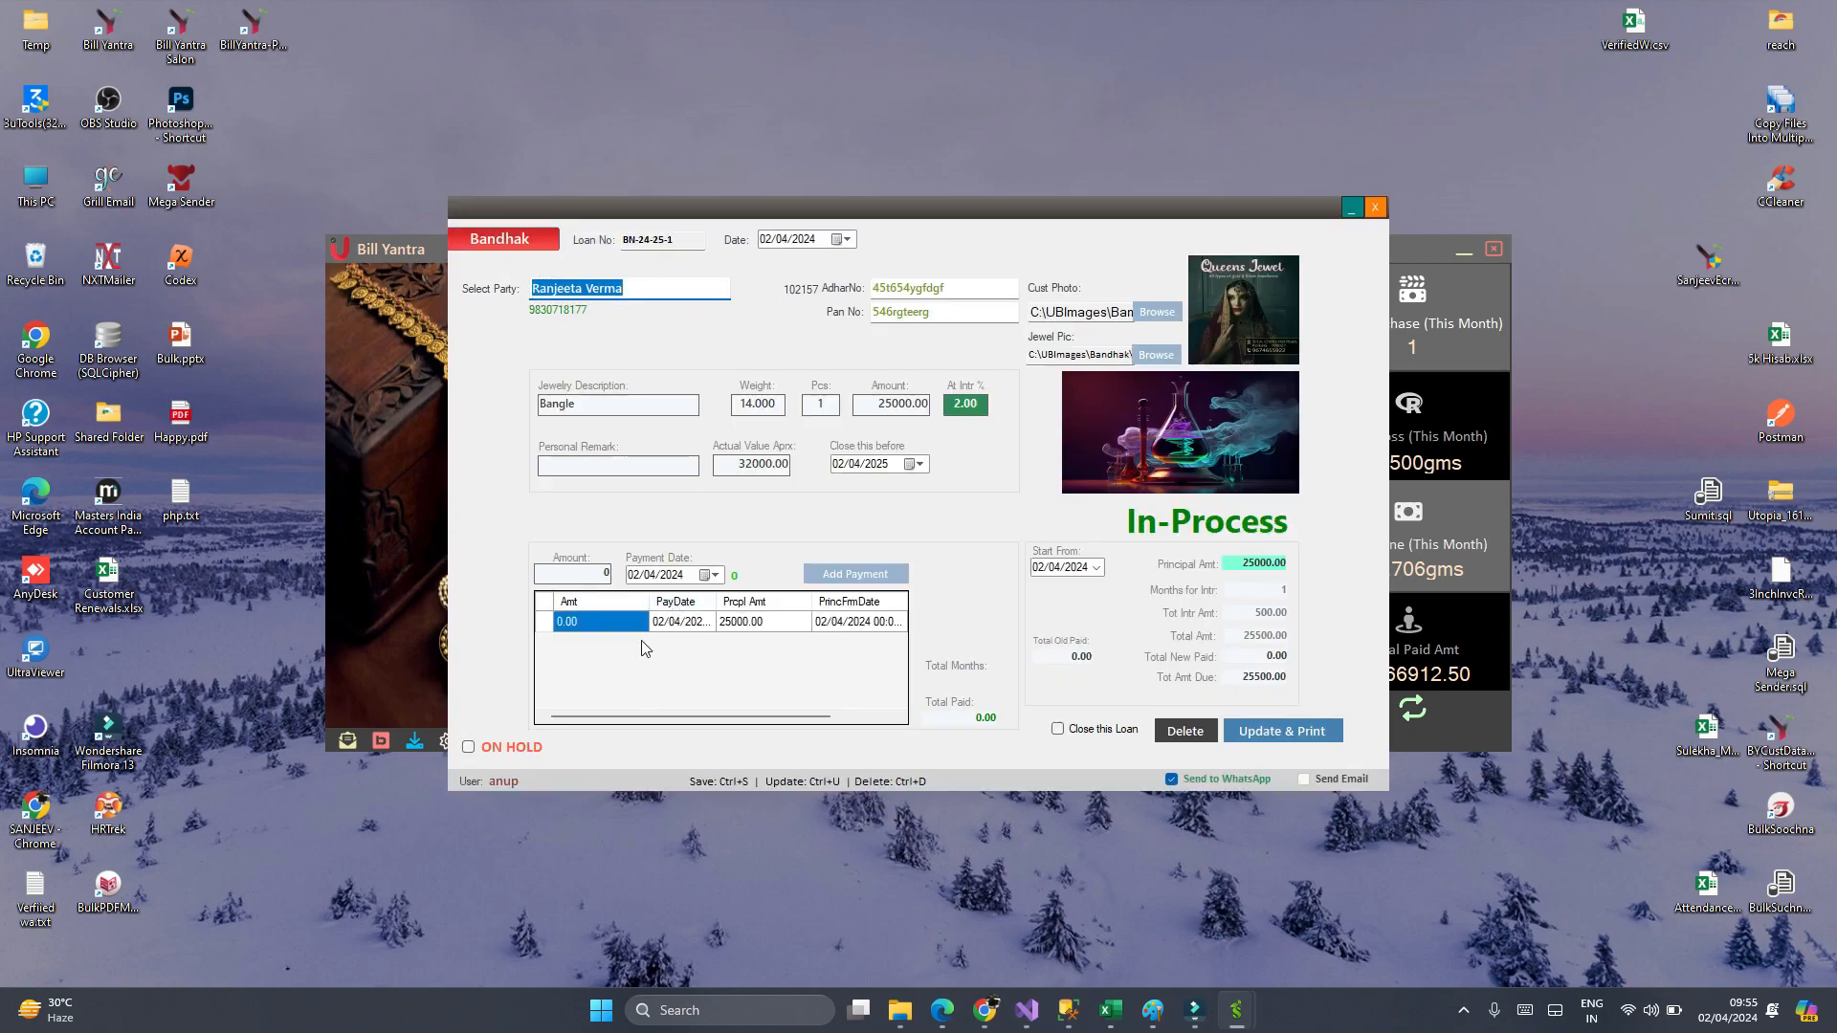
pyautogui.click(574, 576)
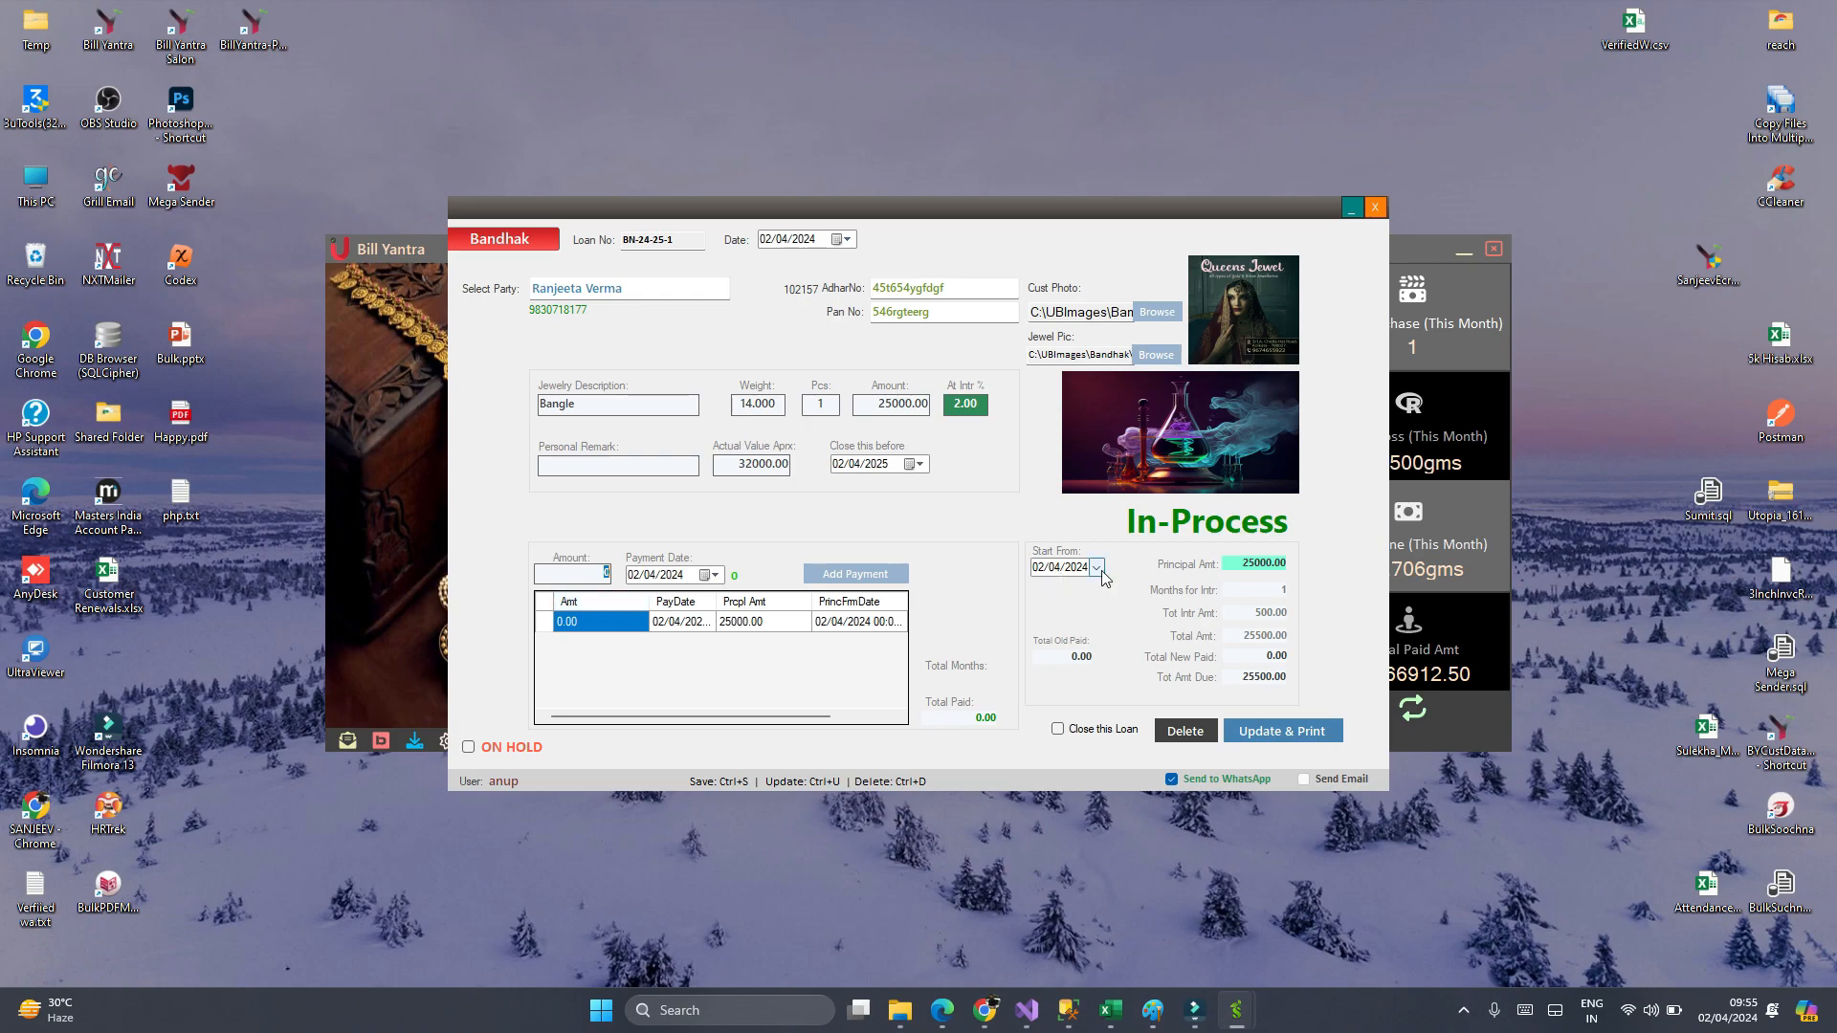
pyautogui.click(1260, 612)
pyautogui.click(588, 575)
pyautogui.write('500')
pyautogui.click(638, 575)
pyautogui.write('04')
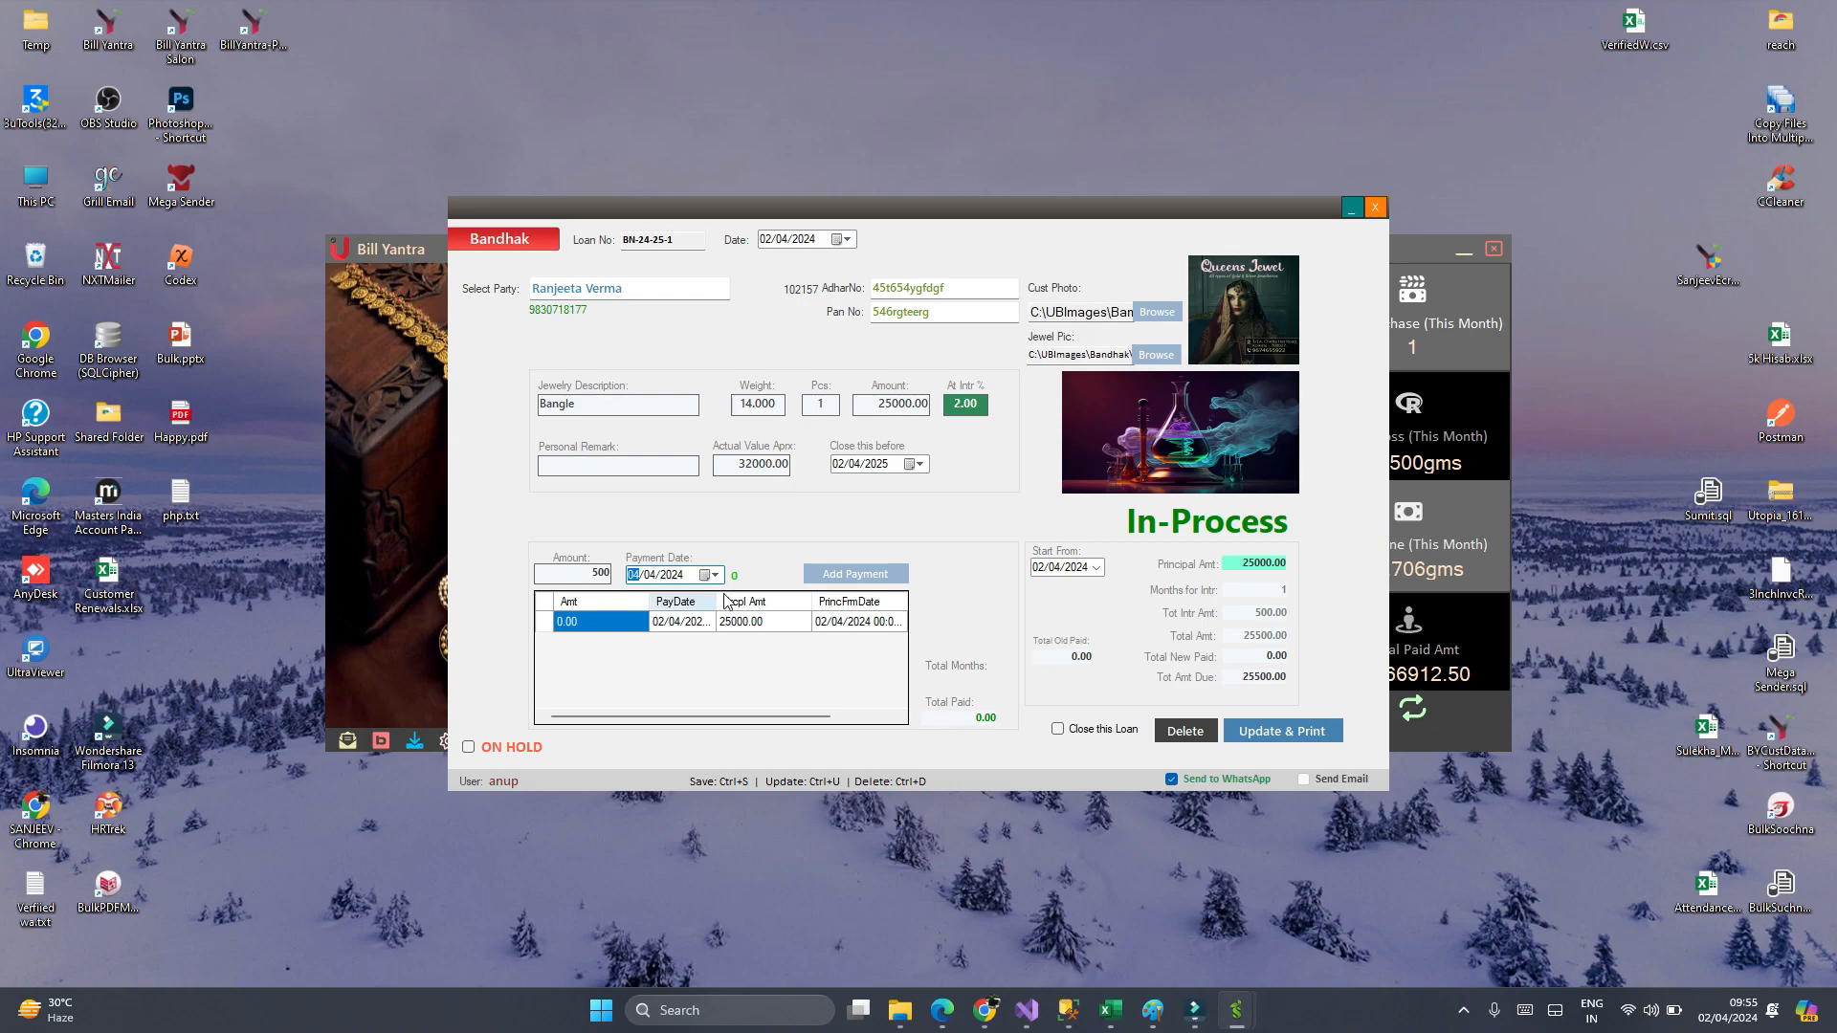
pyautogui.click(858, 577)
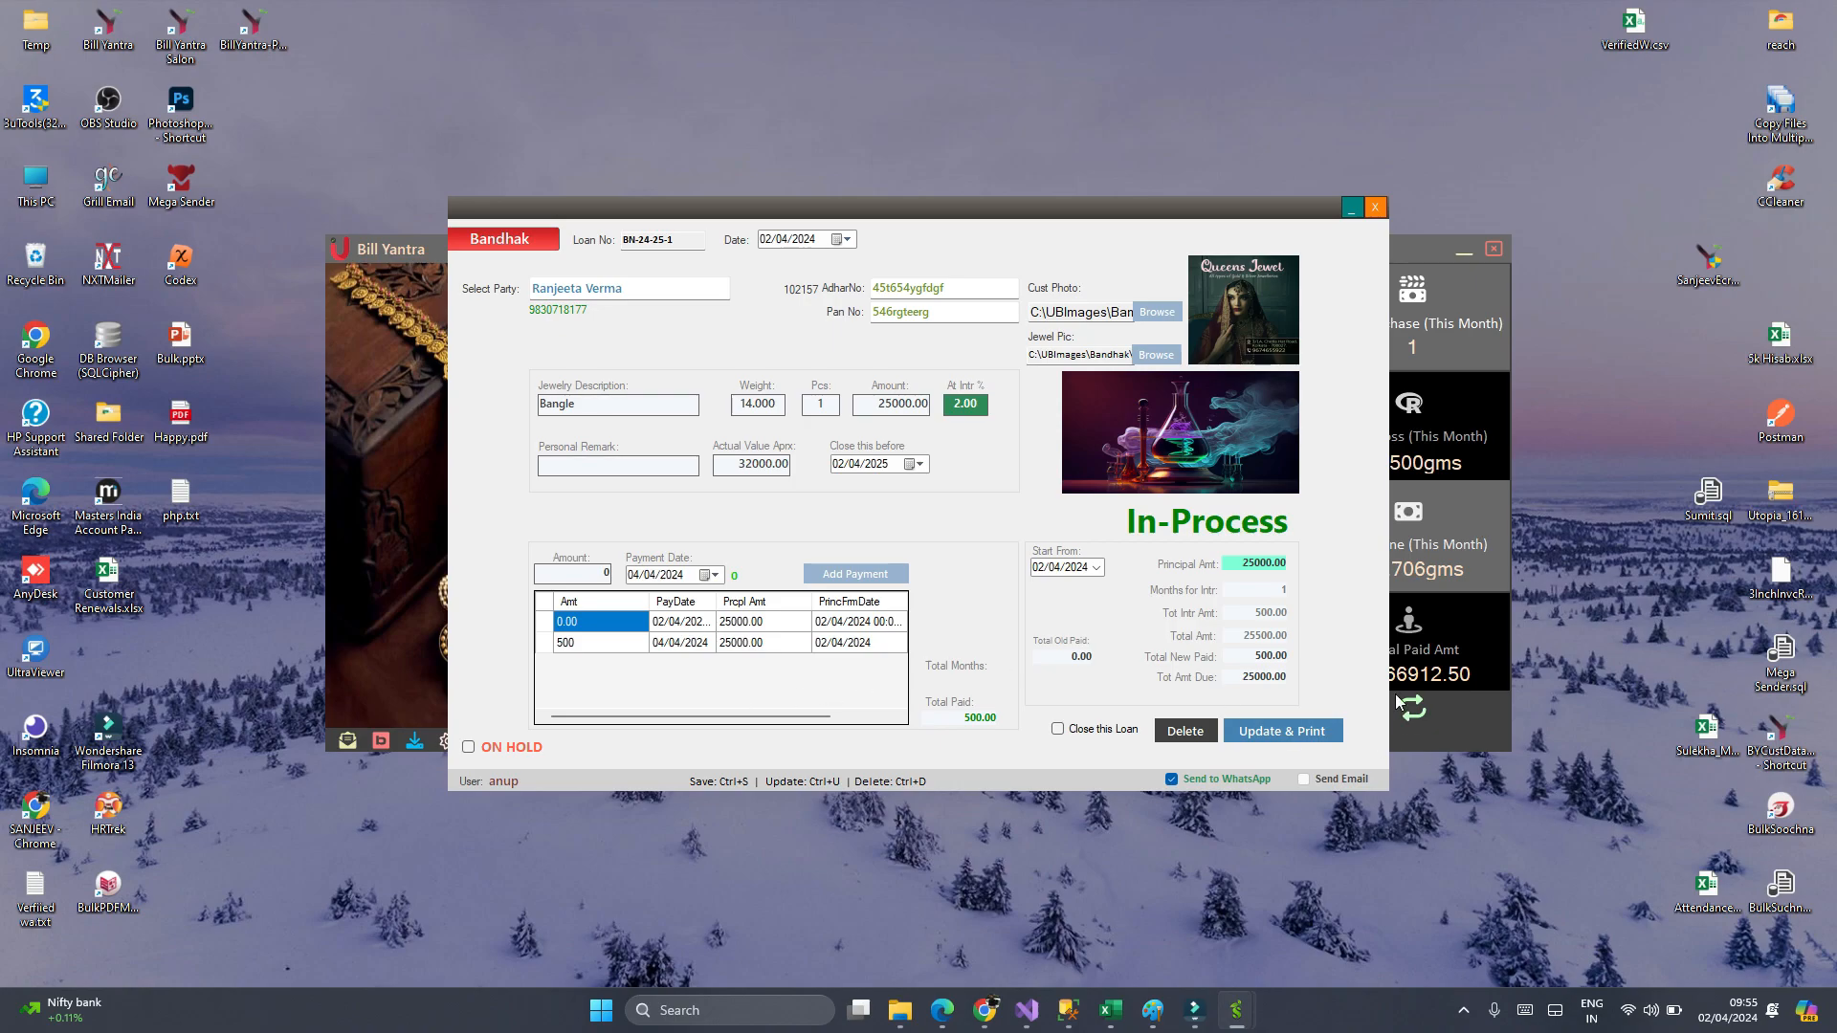
pyautogui.moveTo(1243, 566); pyautogui.dragTo(1292, 567)
pyautogui.click(1375, 208)
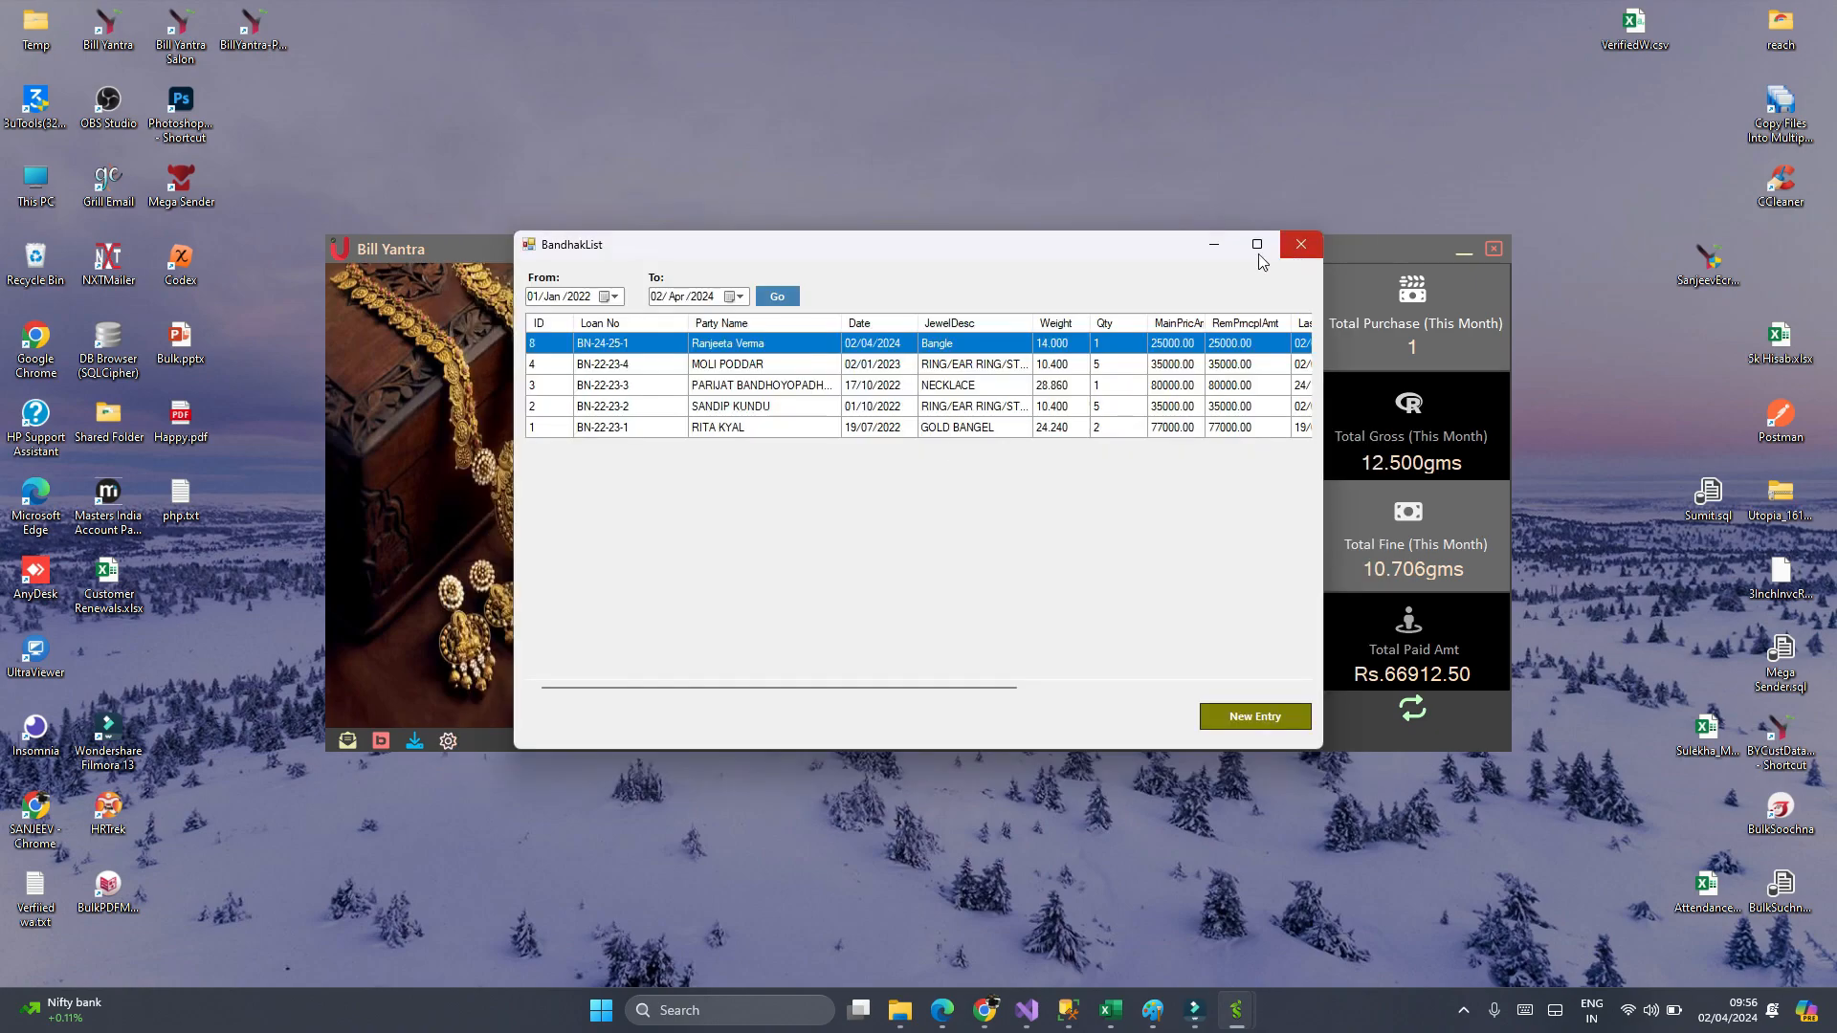
# - Reopen the bangle loan, set its loan date to 02/02/2024, and update it without printing
pyautogui.doubleClick(750, 342)
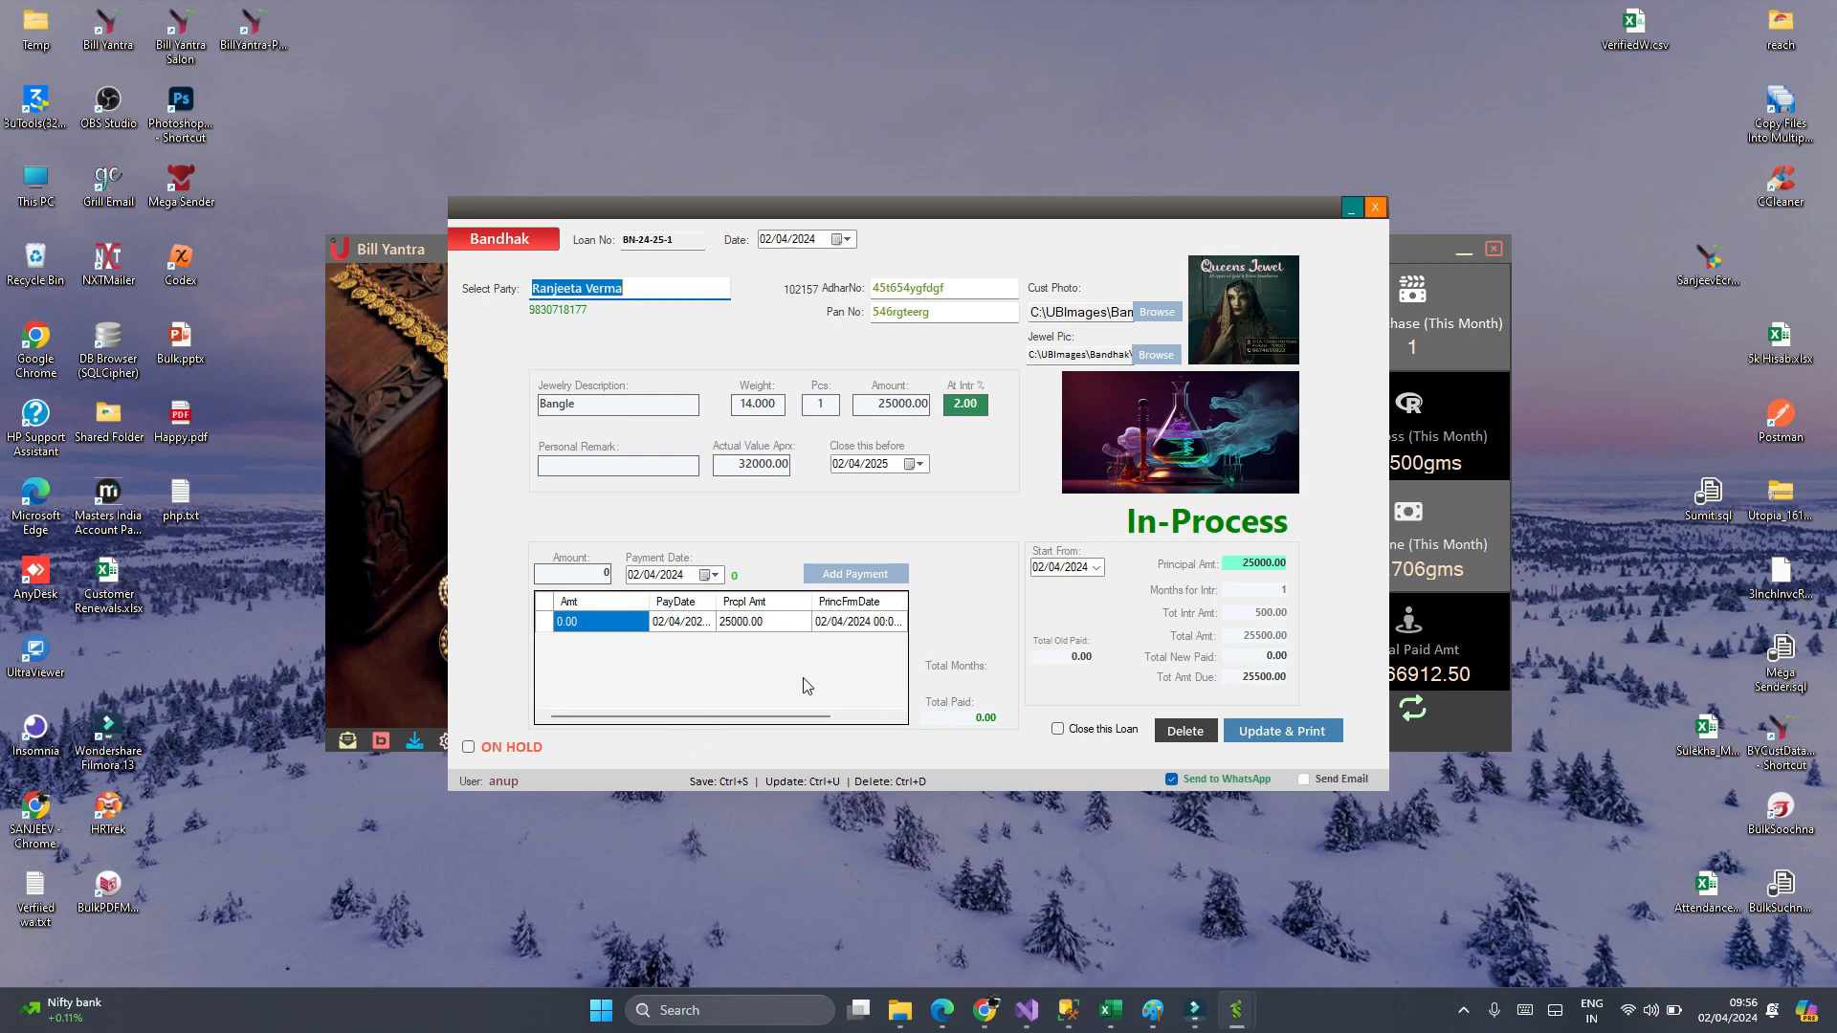
pyautogui.click(654, 575)
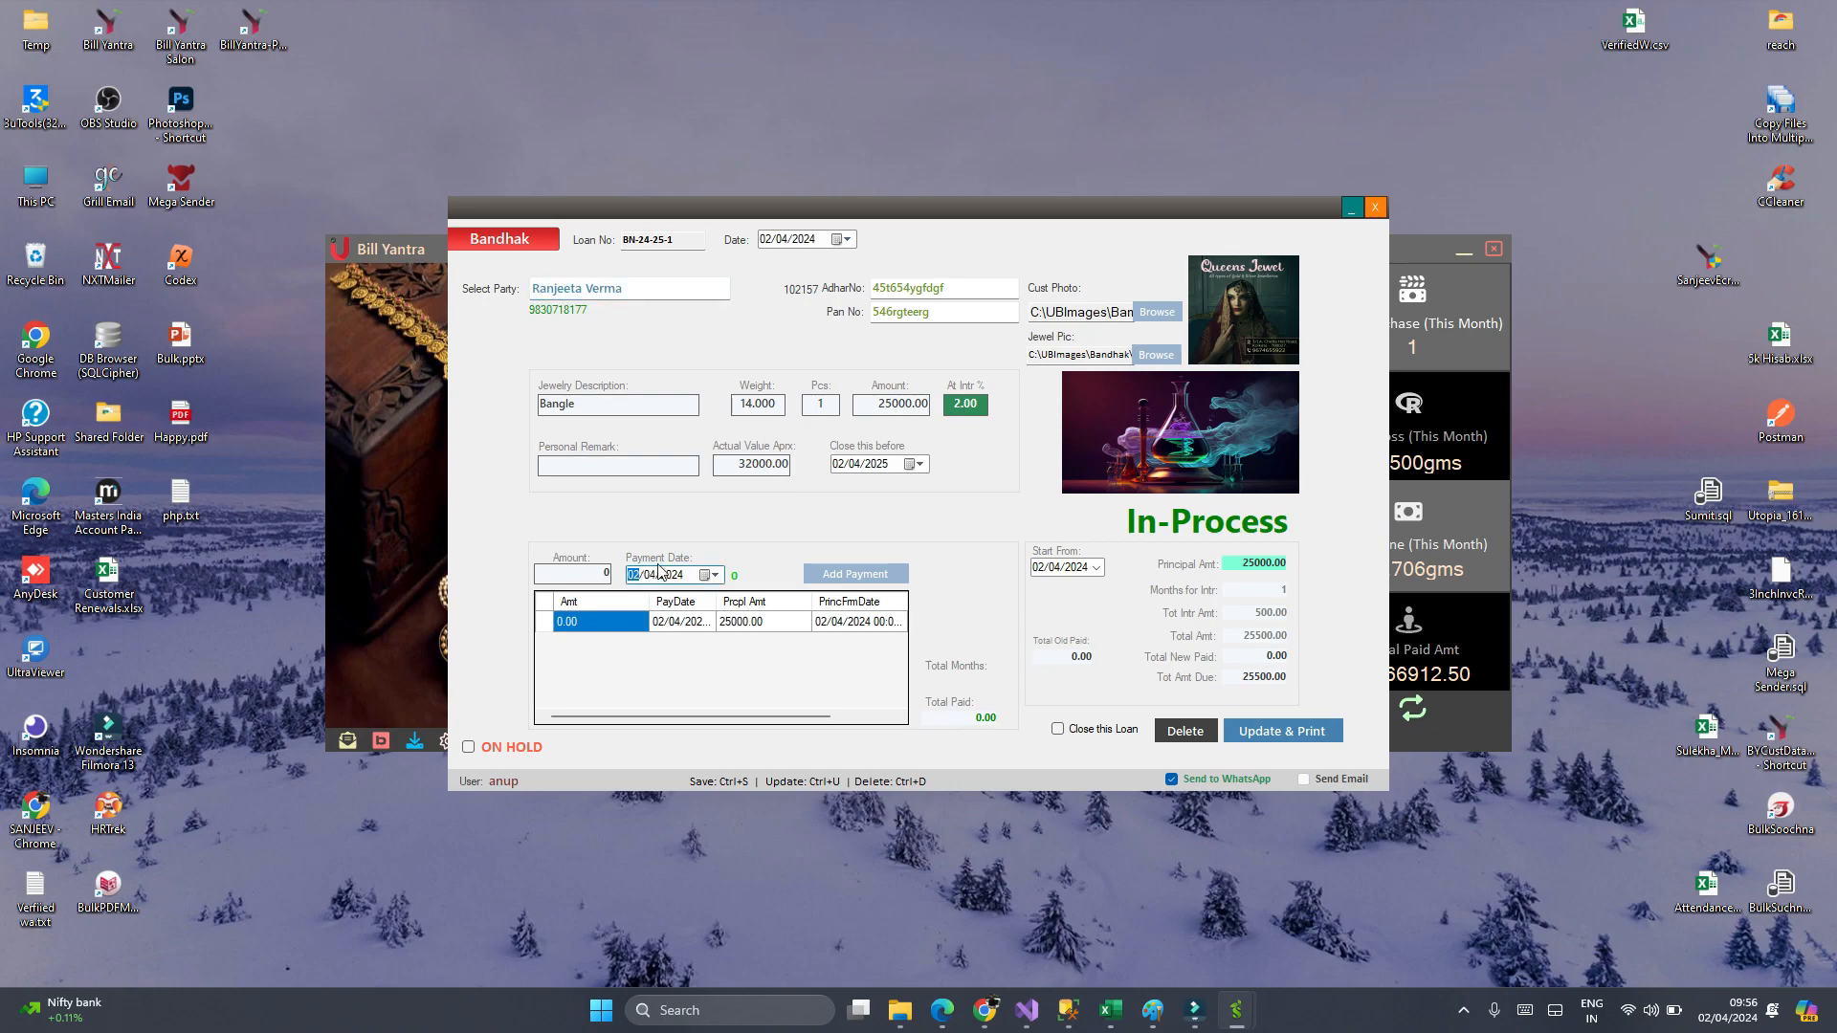
pyautogui.click(786, 239)
pyautogui.press('Down')
pyautogui.press('Down')
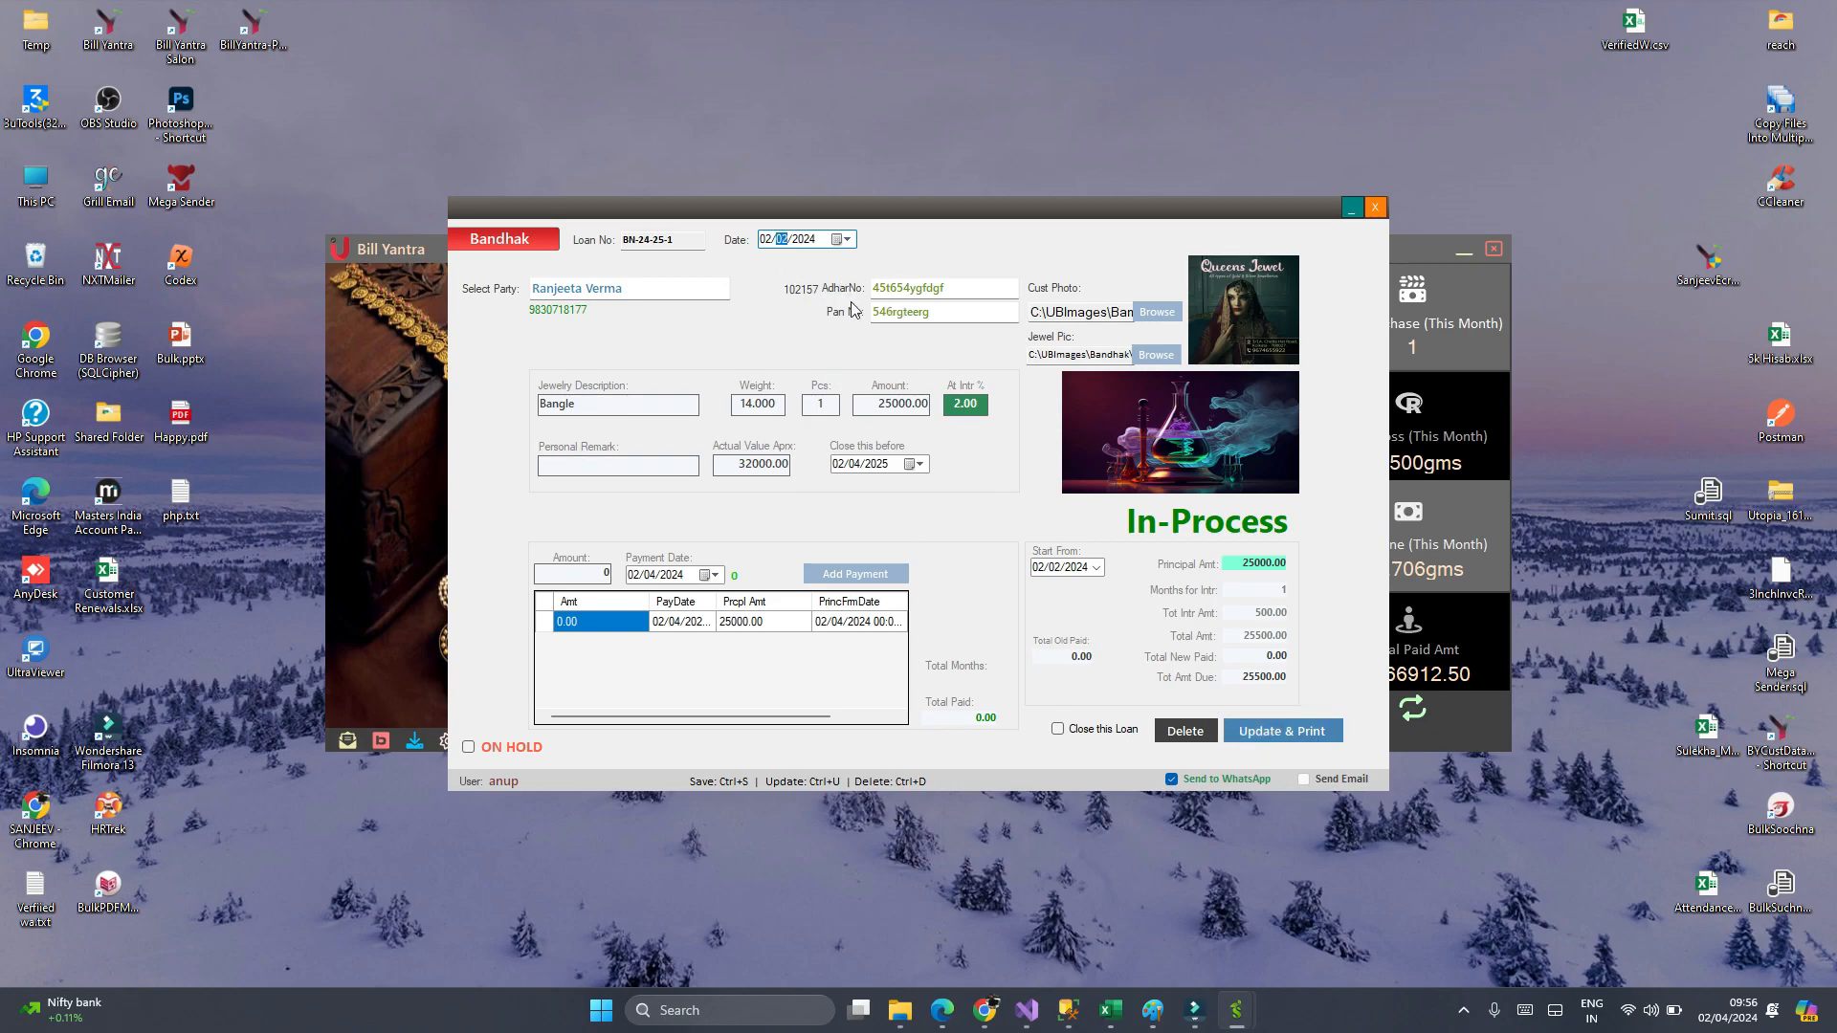
pyautogui.click(1300, 737)
pyautogui.click(969, 564)
pyautogui.click(971, 565)
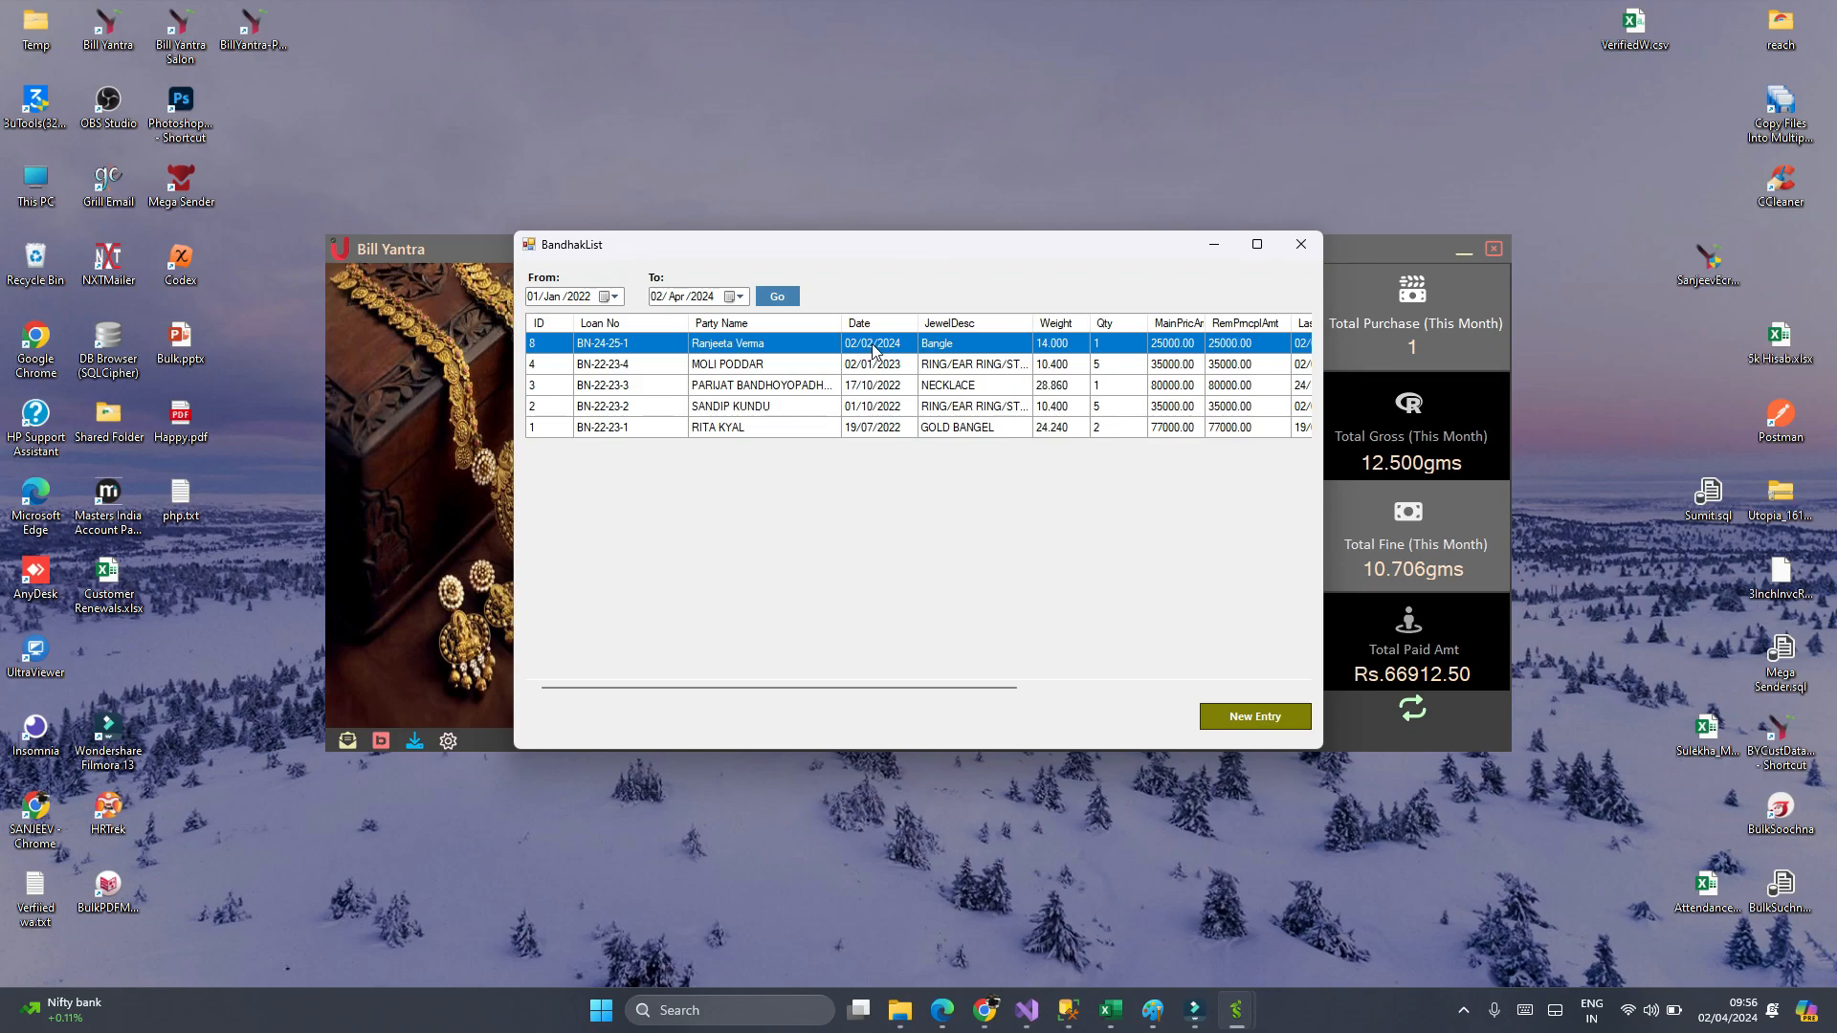
# - Reopen the bangle loan, check its total interest amount, and add a 1000 payment dated 02/04/2024
pyautogui.doubleClick(761, 347)
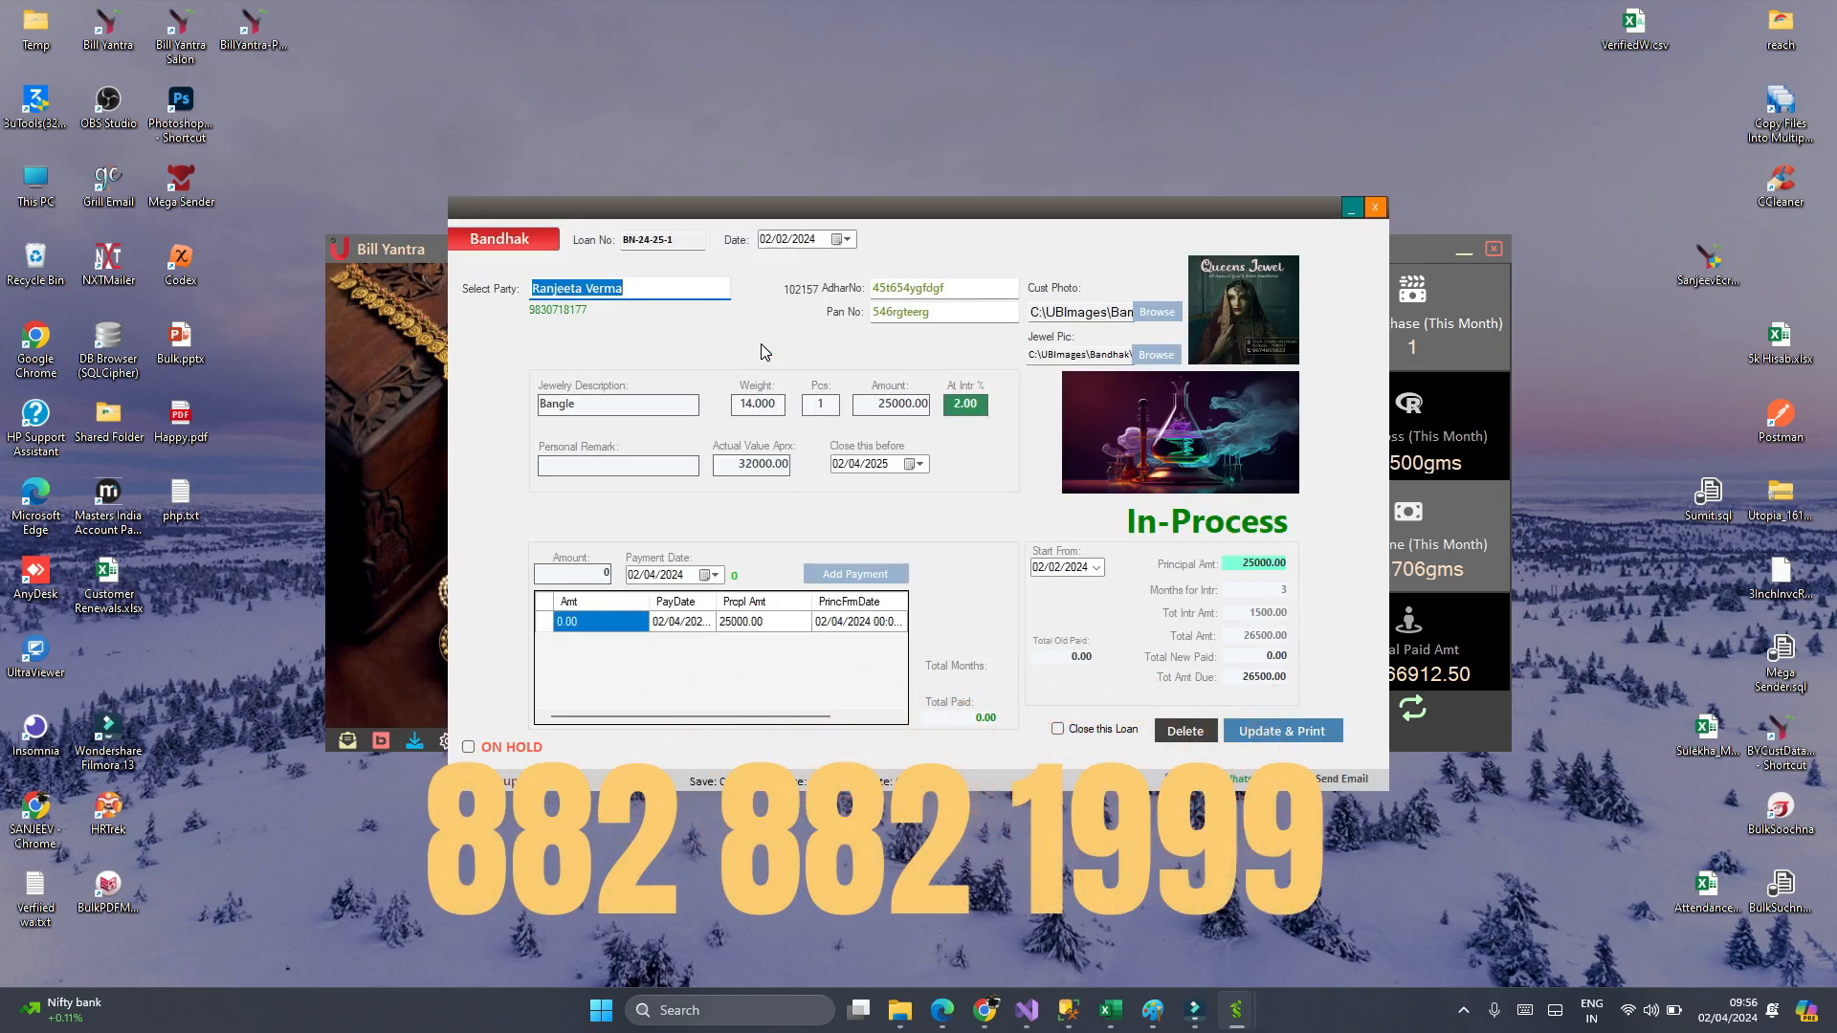
pyautogui.moveTo(1247, 613); pyautogui.dragTo(1293, 620)
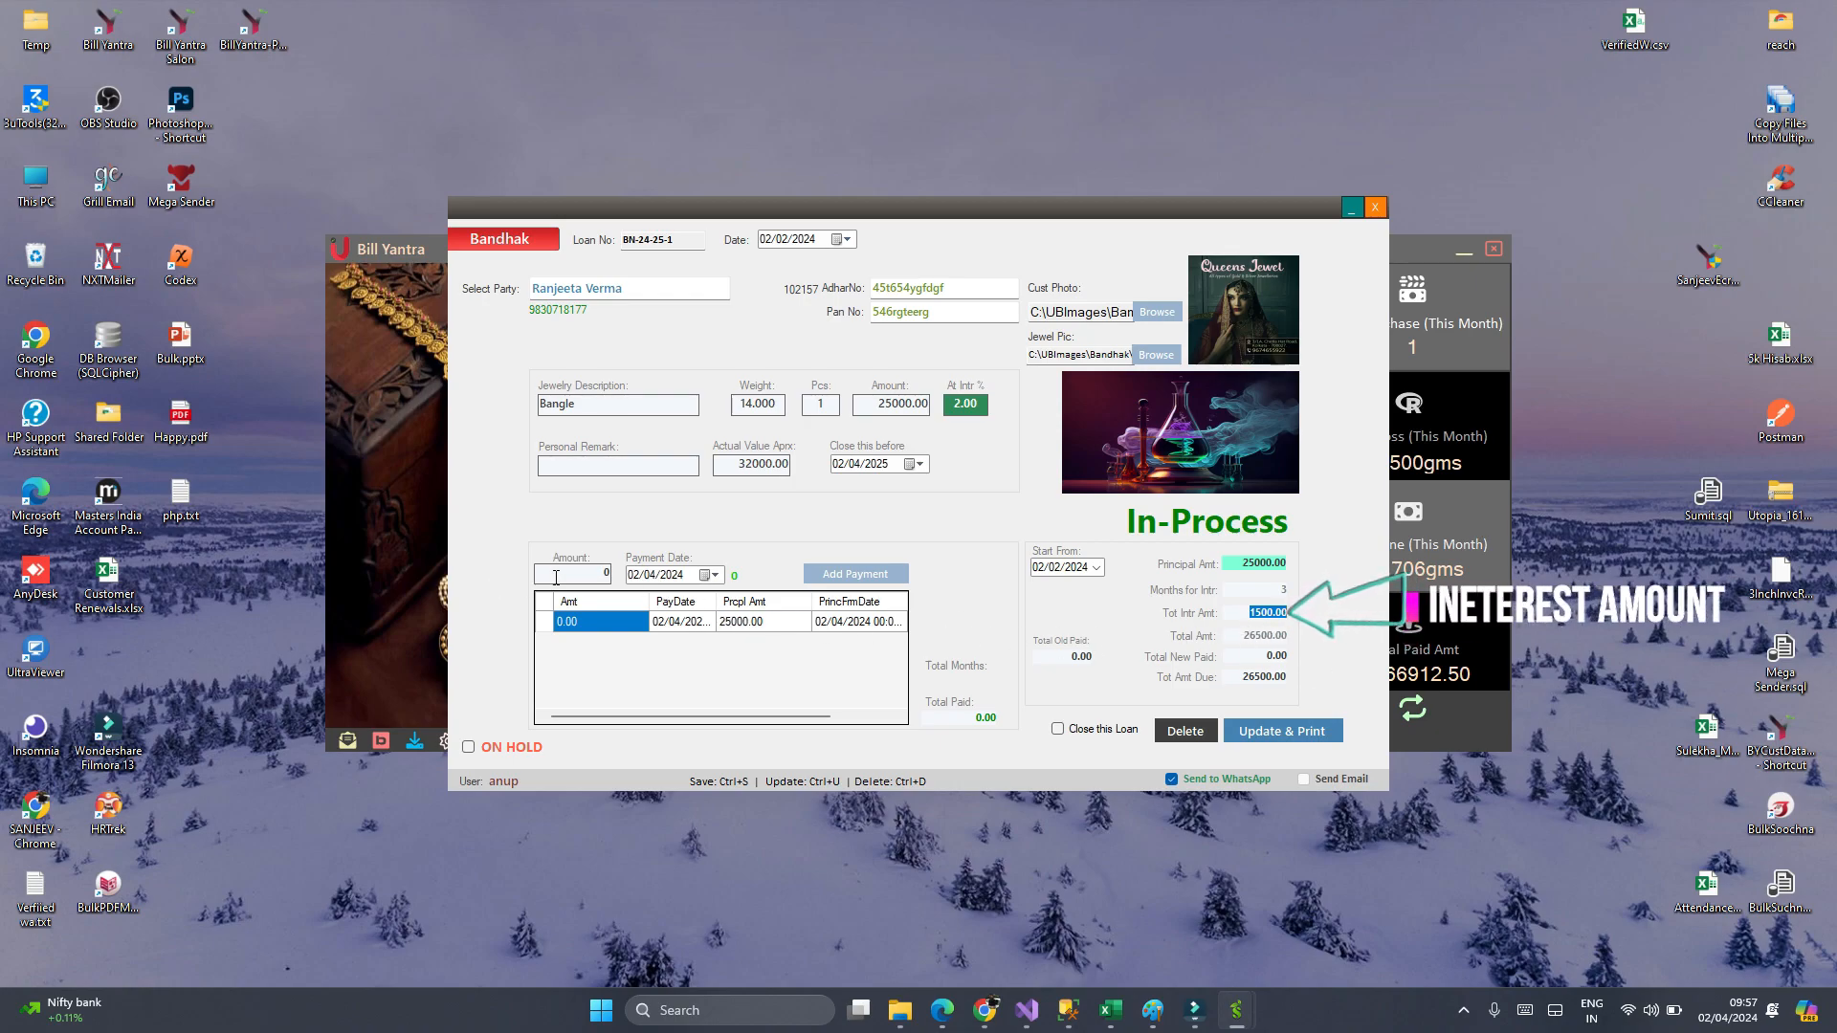
pyautogui.click(608, 574)
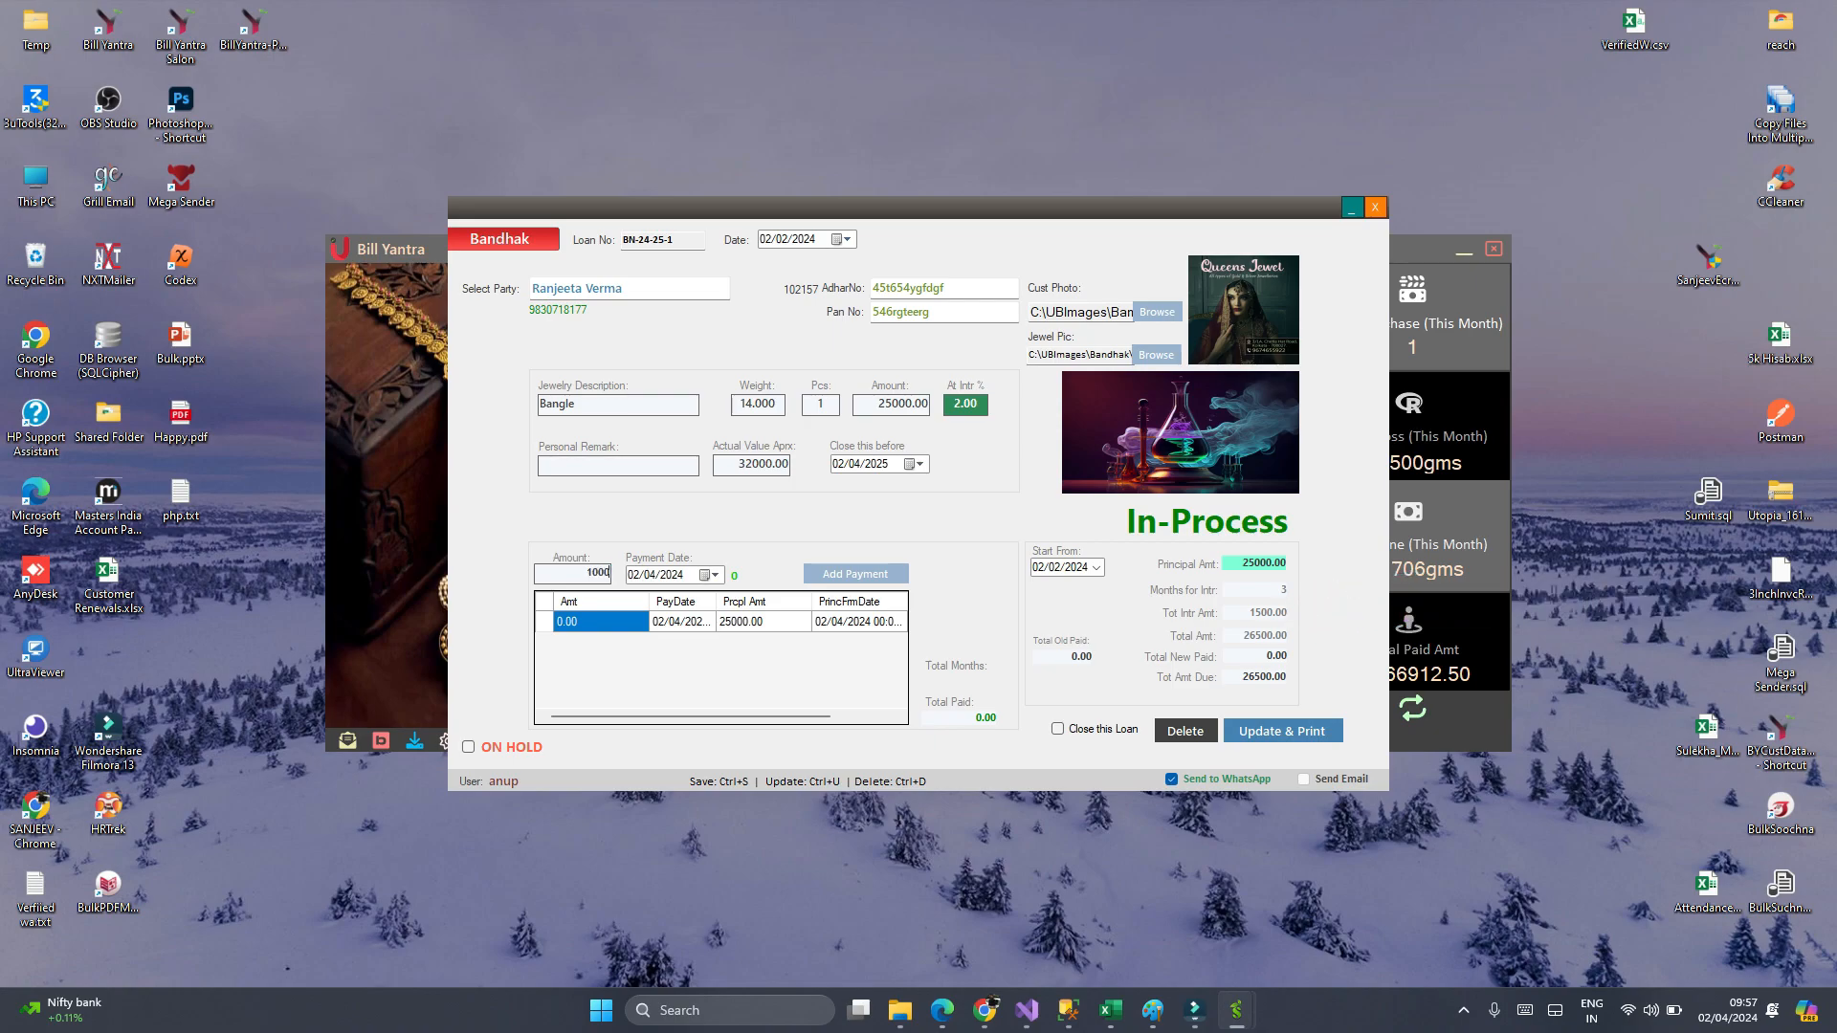
pyautogui.click(842, 575)
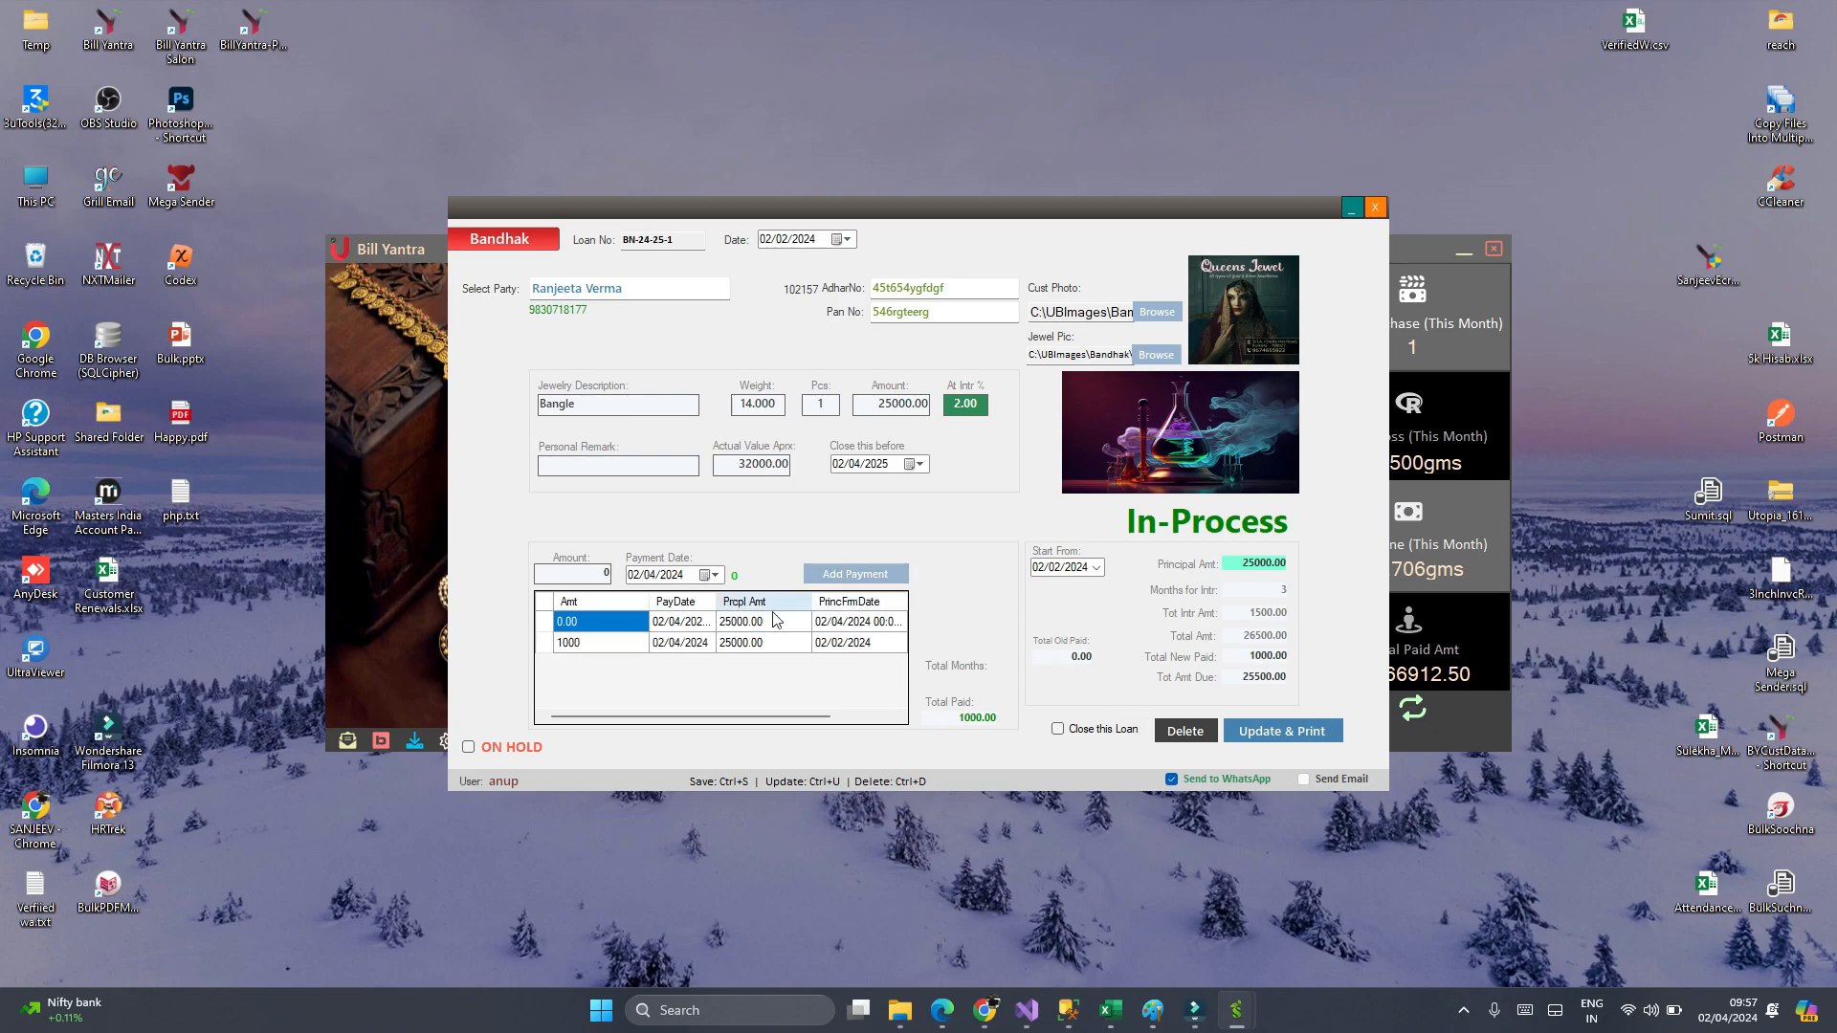
# - Update the loan with WhatsApp sending turned off and open its printable invoice to check the payment and due totals
pyautogui.click(1234, 776)
pyautogui.click(1240, 730)
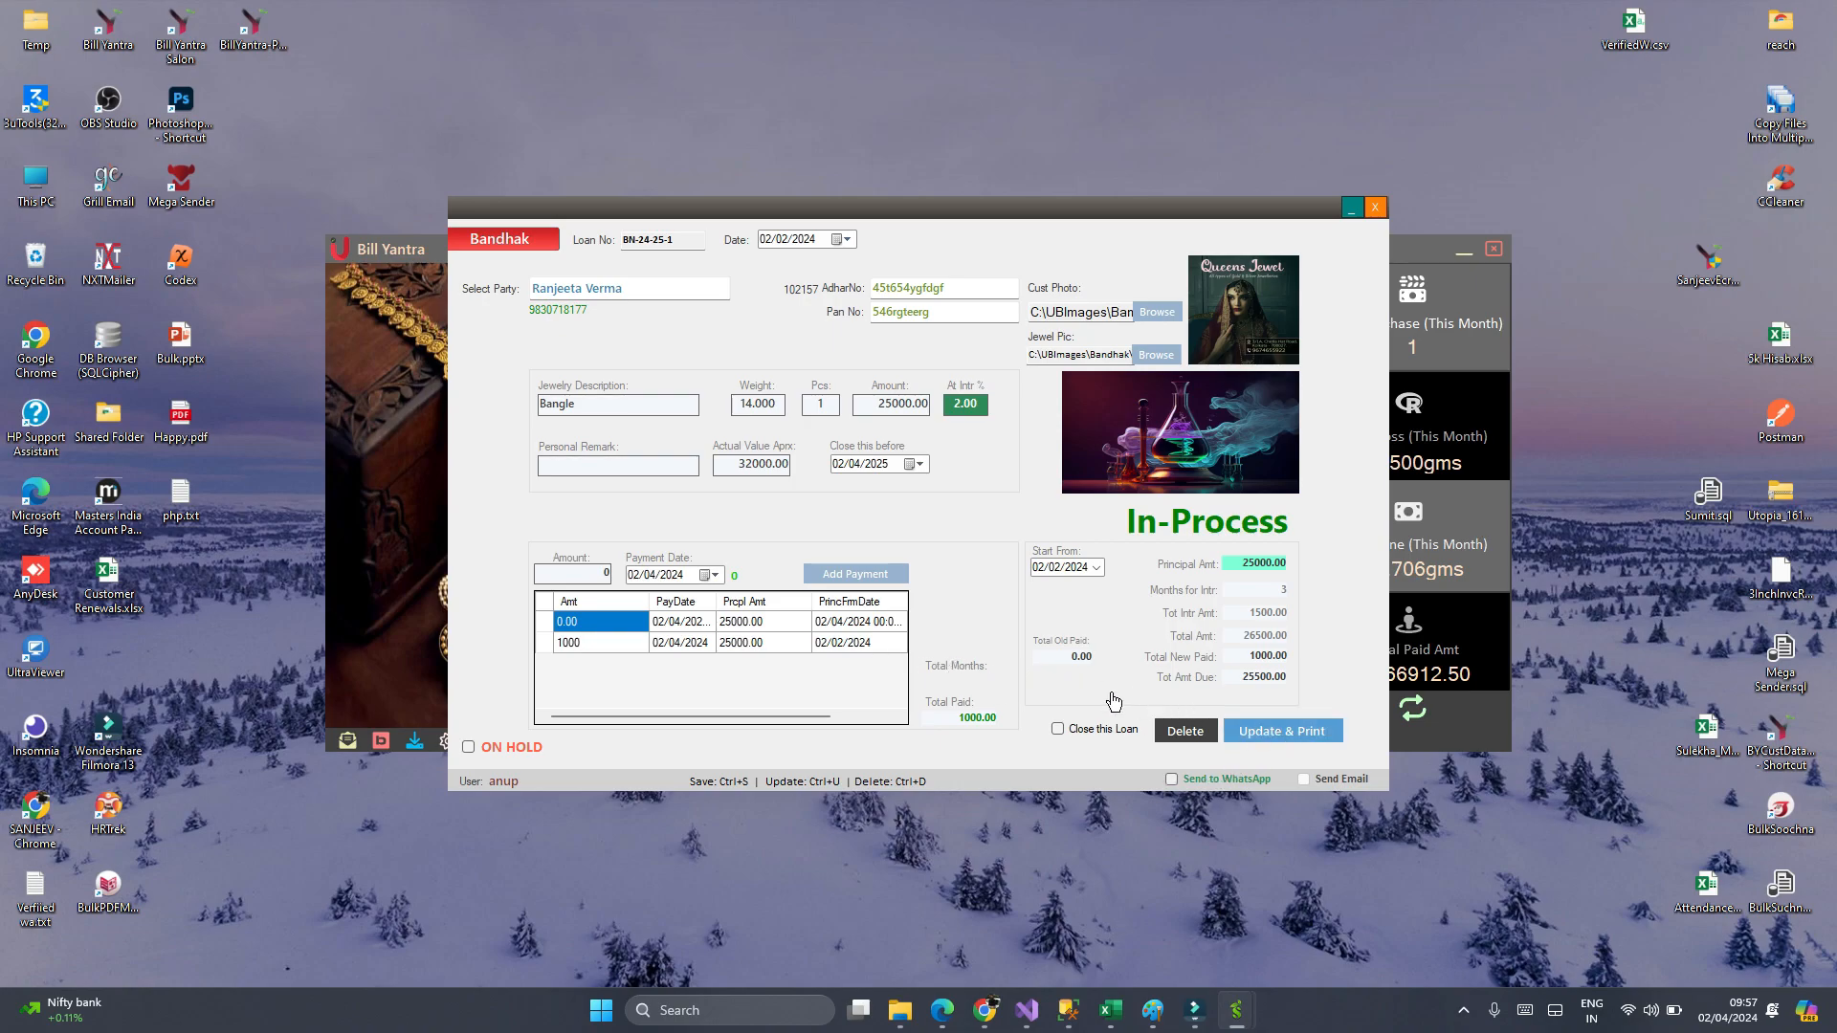
pyautogui.click(1259, 733)
pyautogui.click(967, 563)
pyautogui.click(892, 565)
pyautogui.scroll(-3, 862, 584)
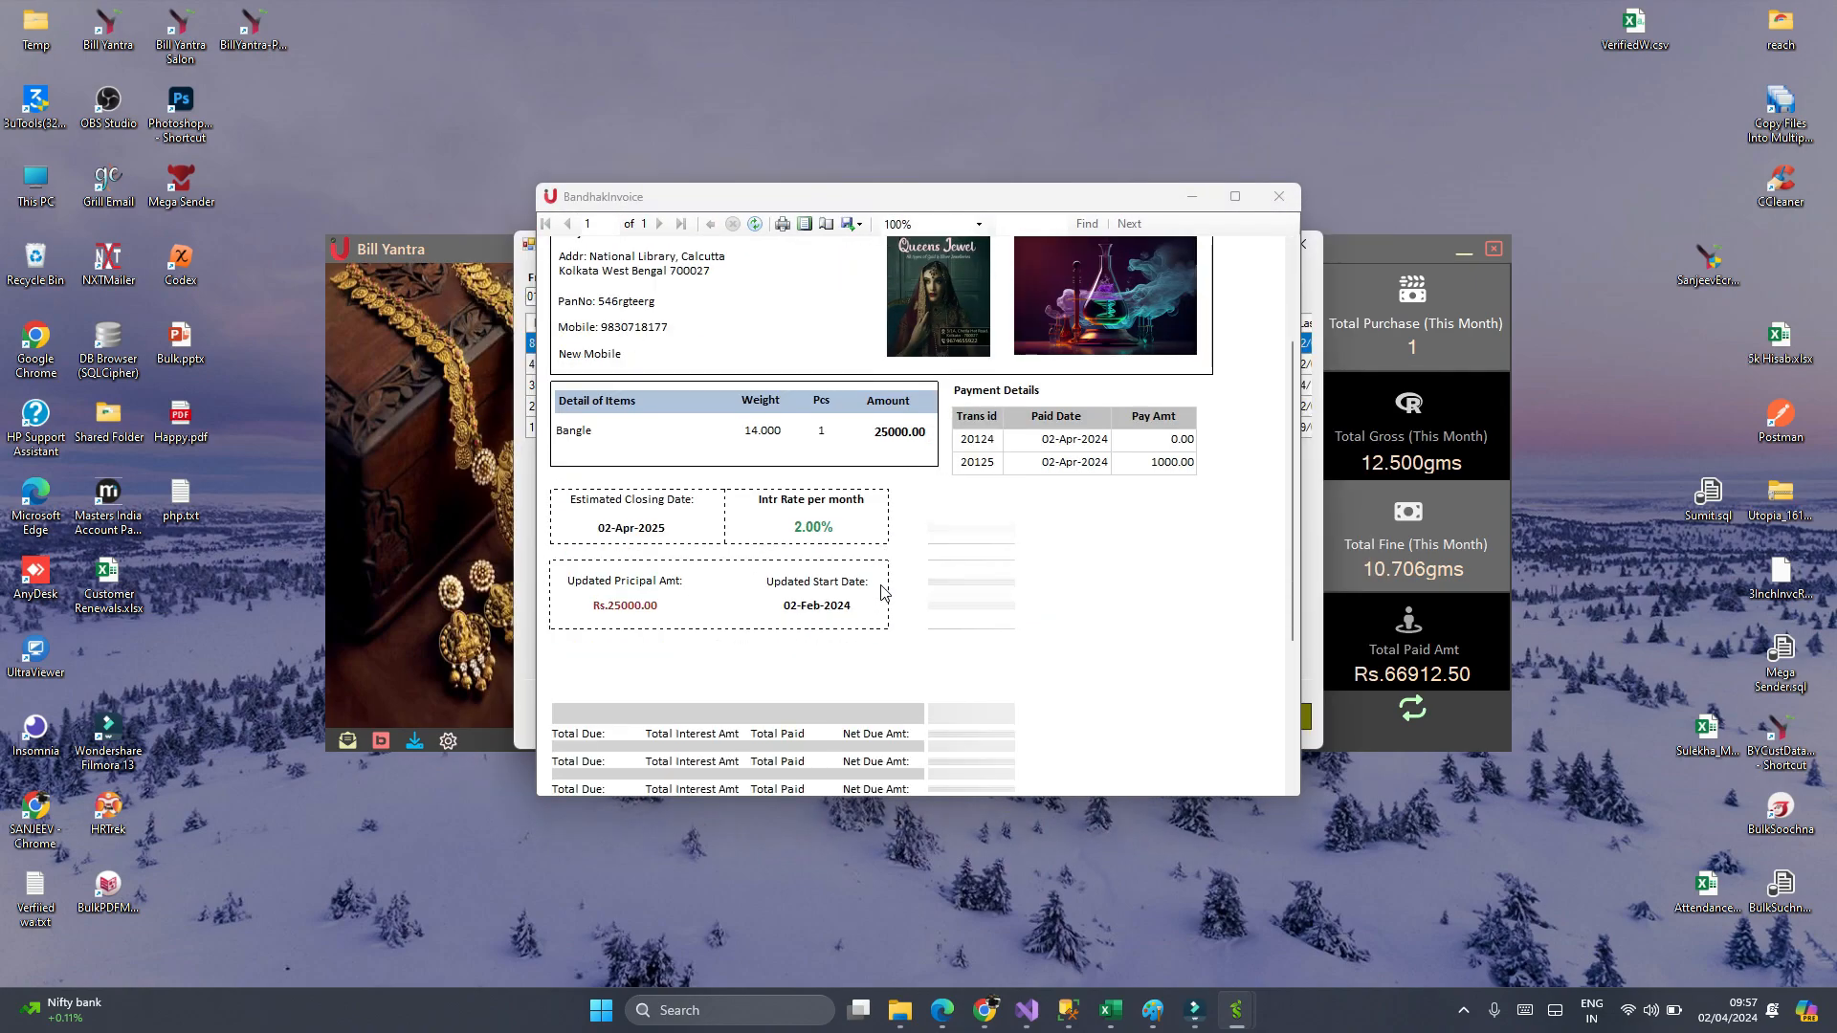
pyautogui.scroll(-2, 808, 584)
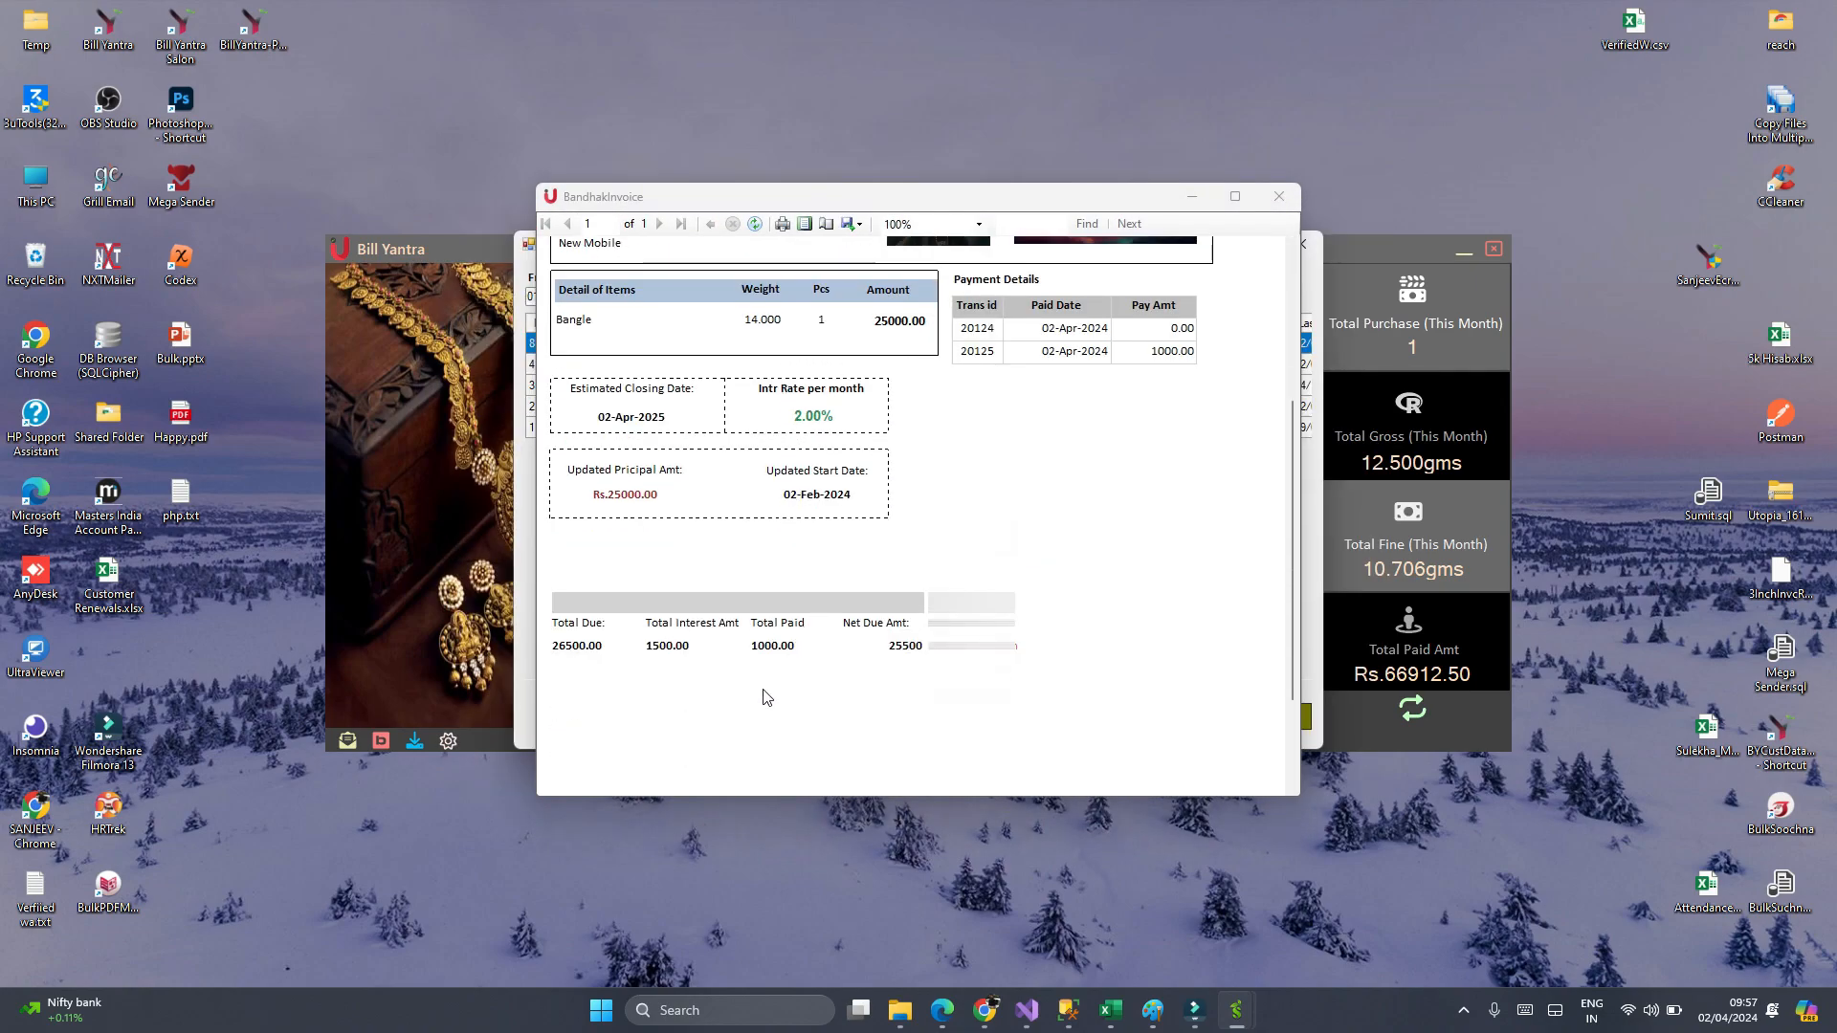
pyautogui.click(751, 648)
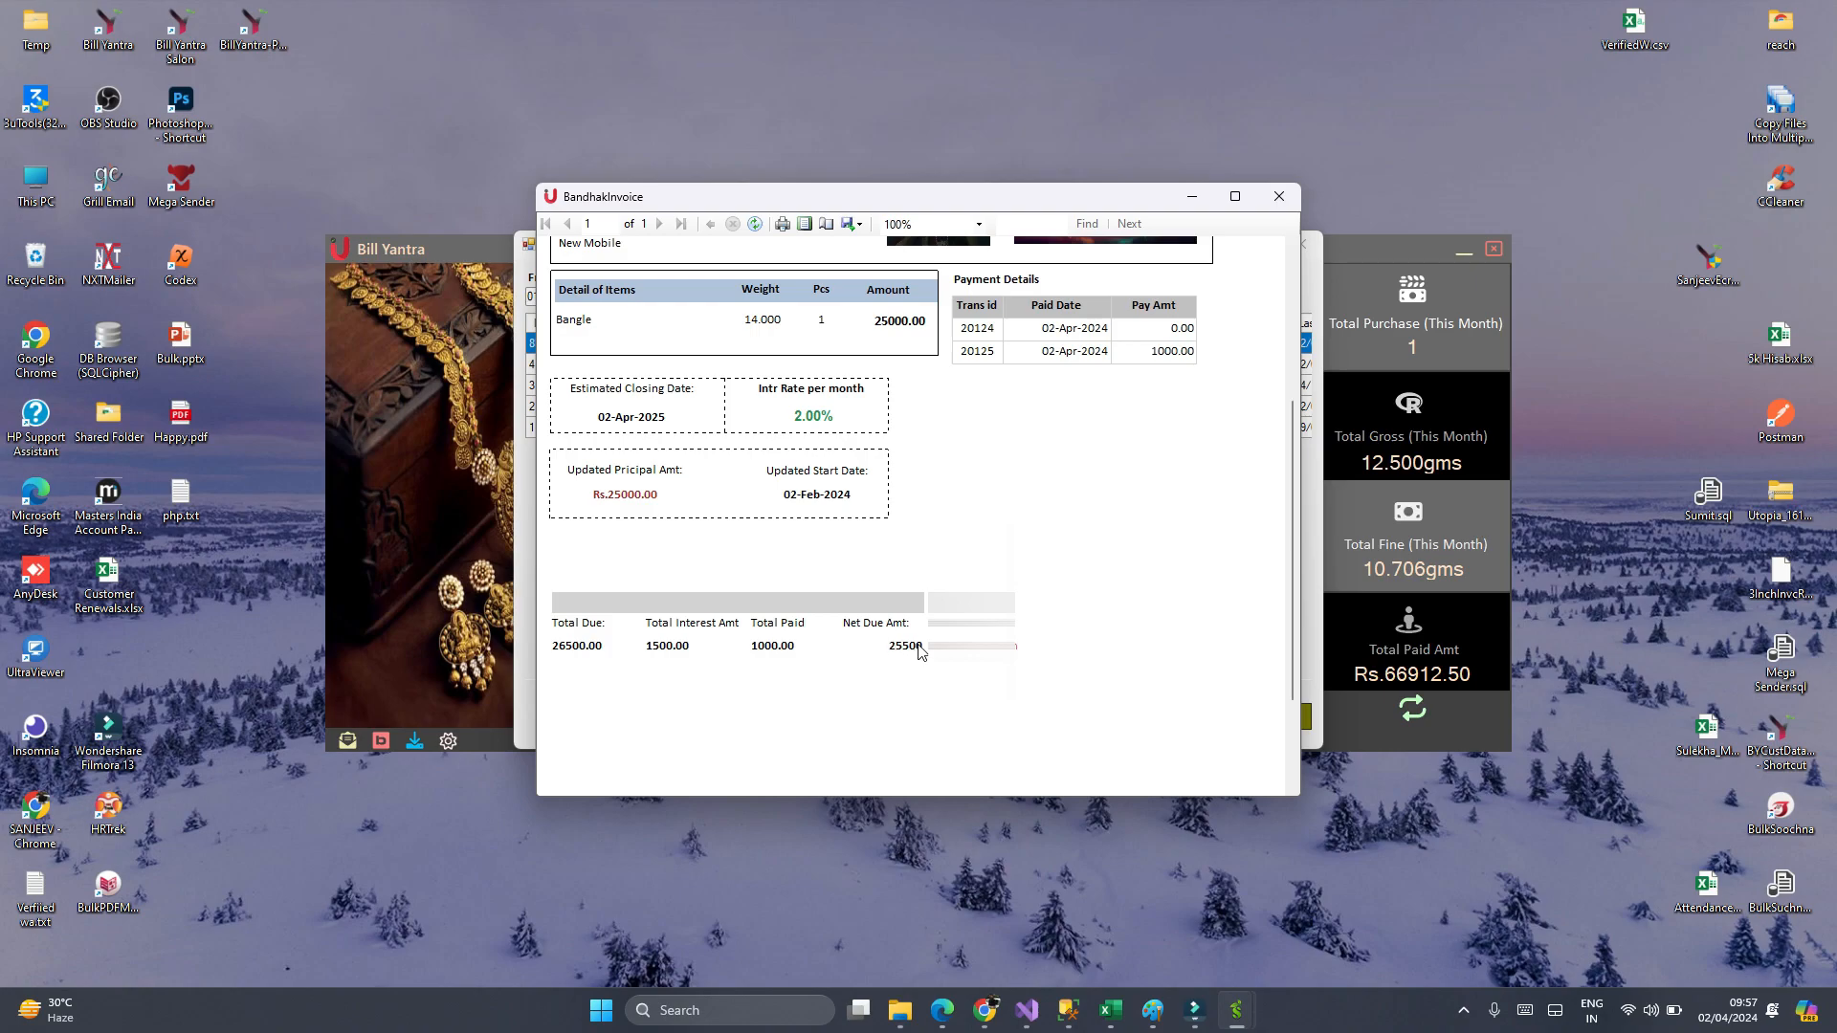
# - Close the invoice, reopen the bangle loan, and add a 500 payment dated 02/04/2024
pyautogui.click(1278, 195)
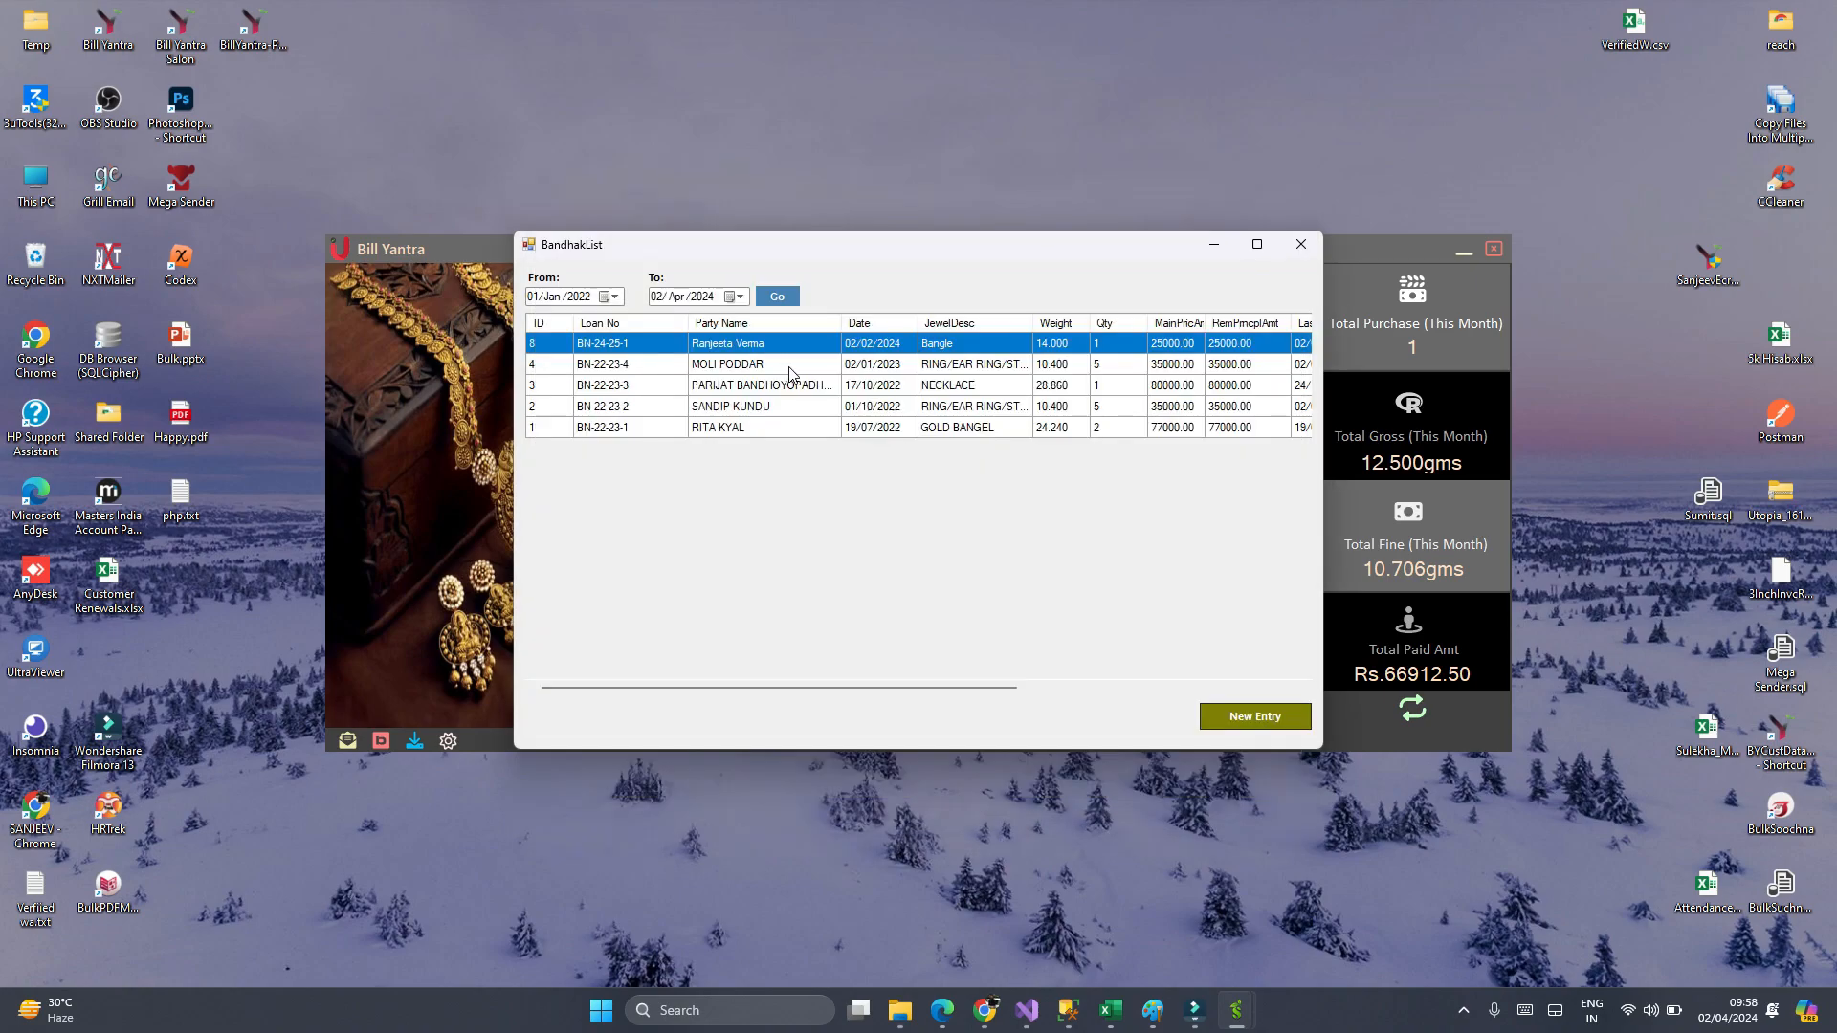
pyautogui.doubleClick(738, 346)
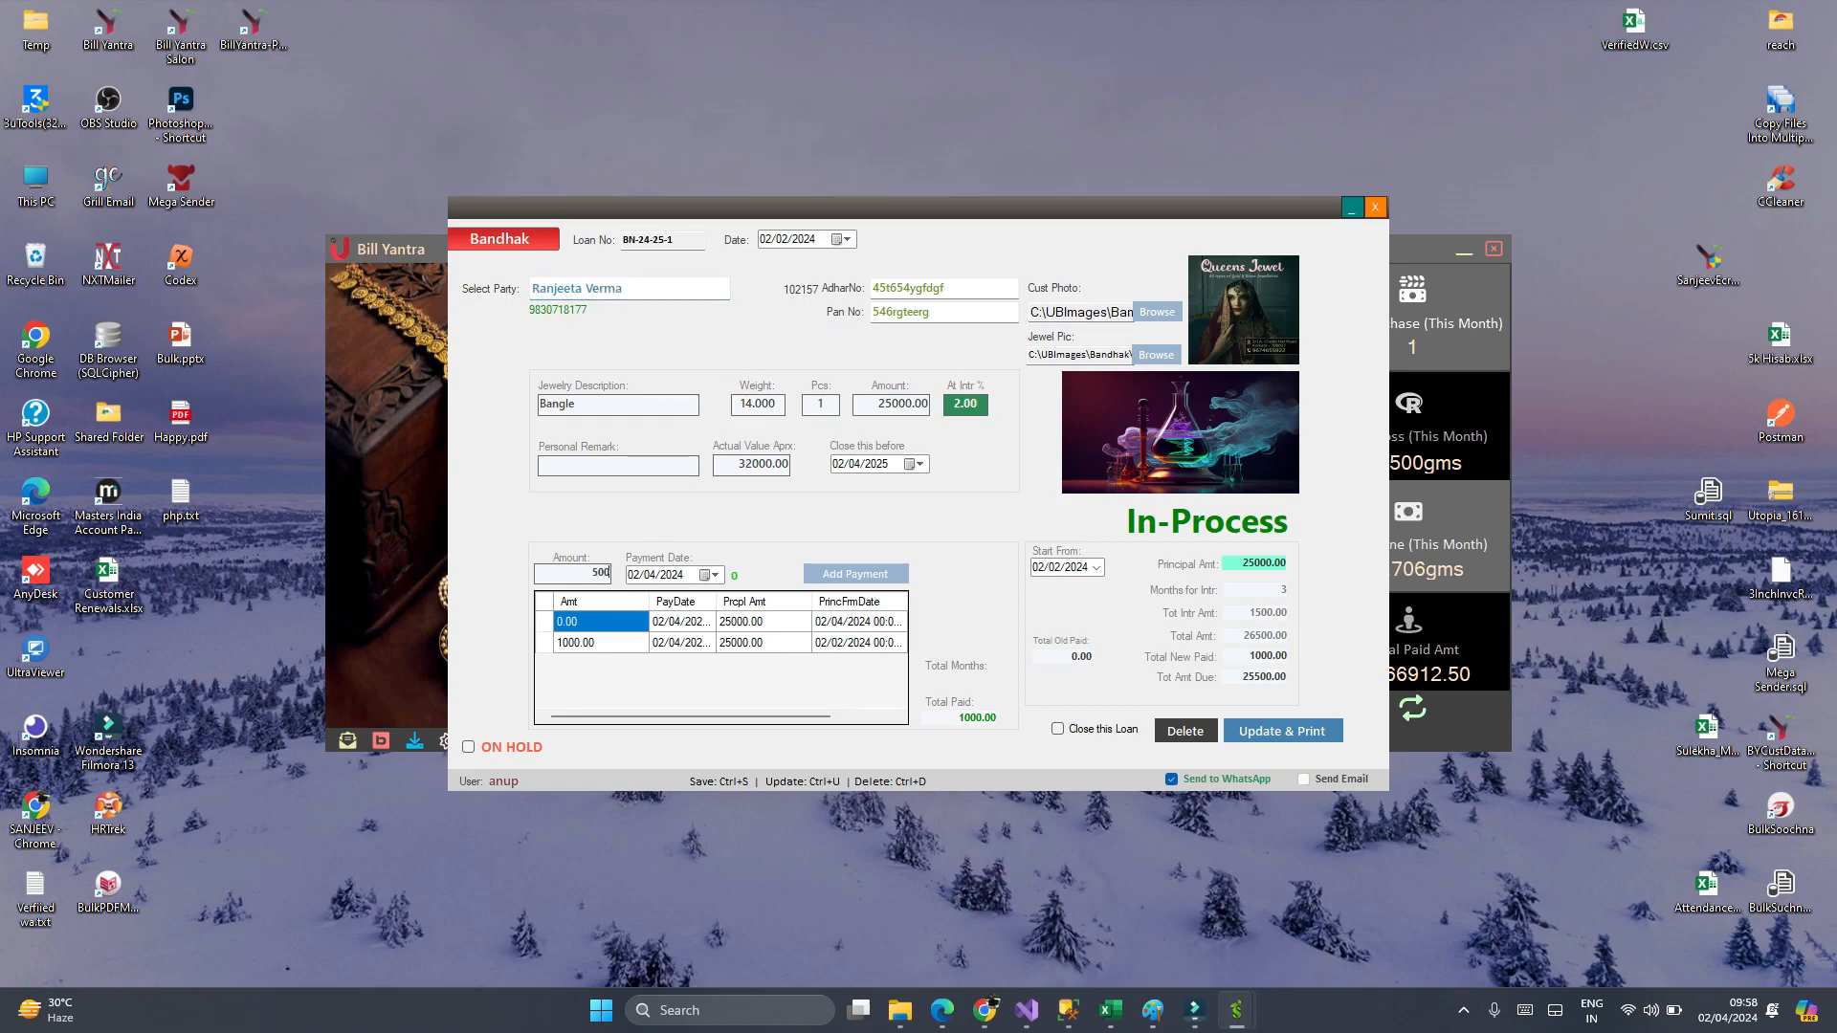
pyautogui.click(852, 574)
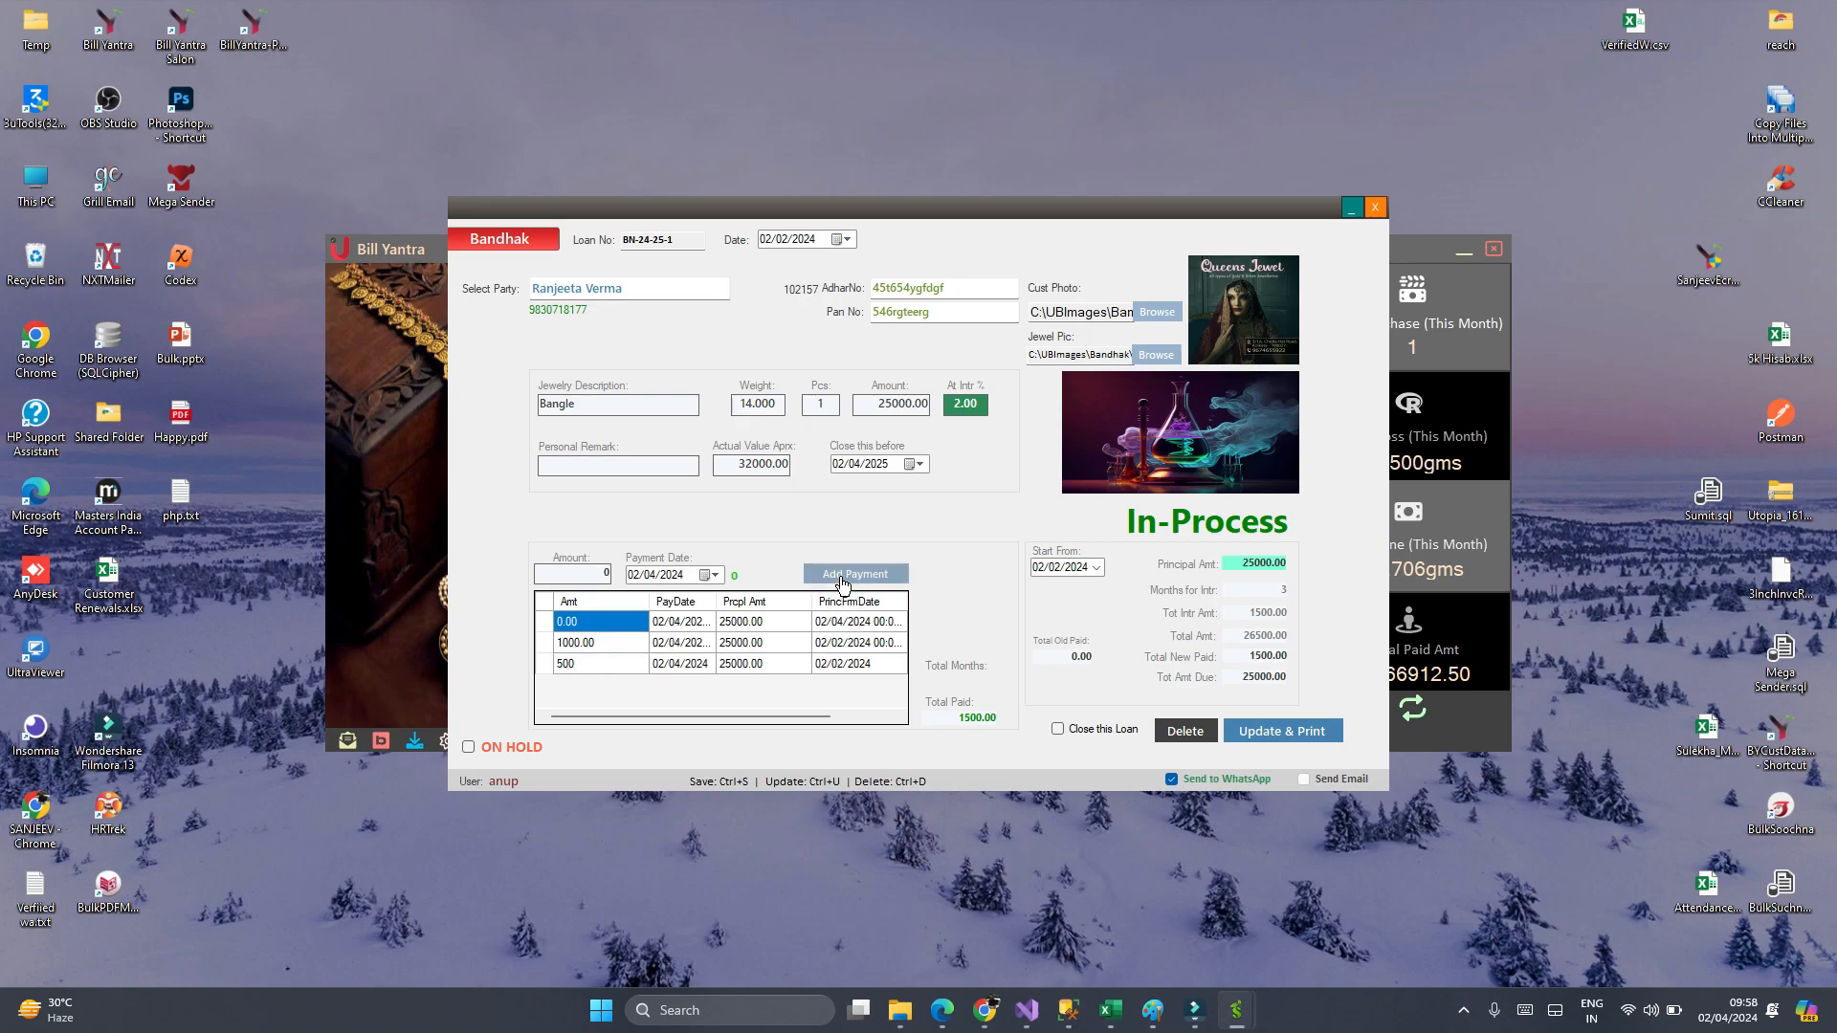
# - Turn off WhatsApp sending, update the bangle loan, and open its printable invoice to review the payment details and net due amount
pyautogui.click(1171, 779)
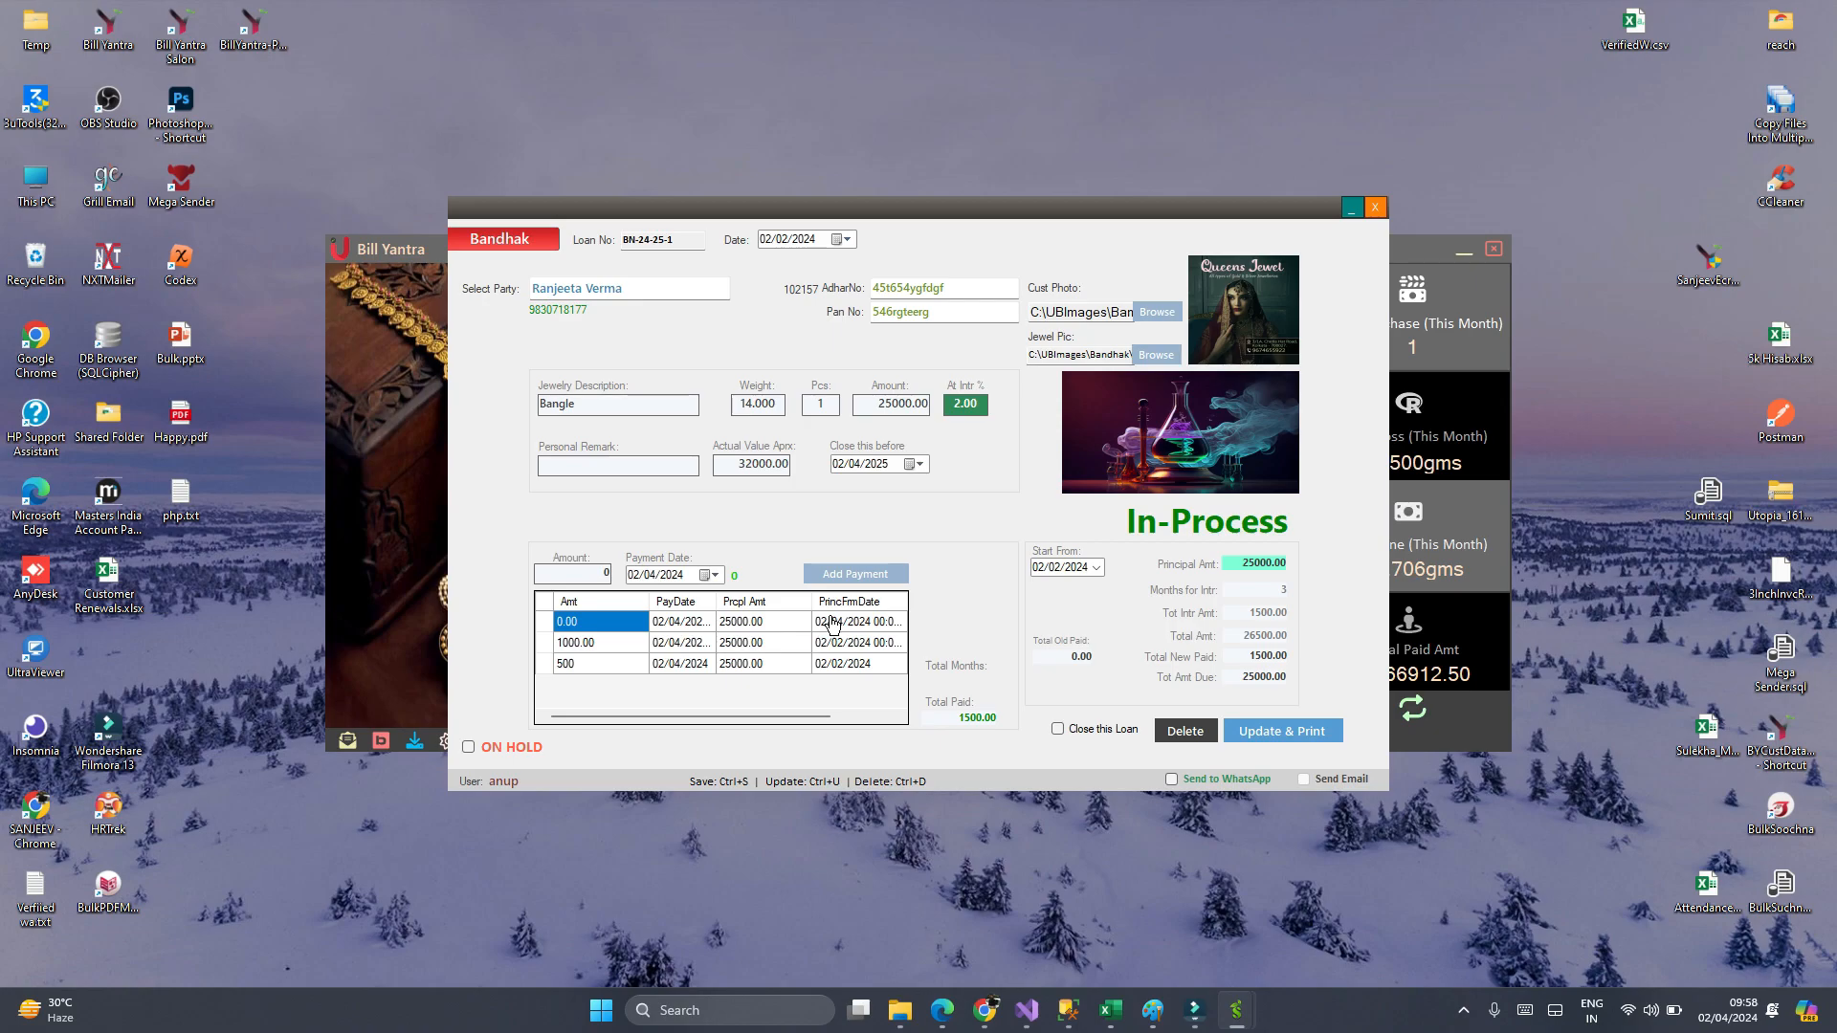
pyautogui.hotkey('ctrl', 'u')
pyautogui.click(950, 569)
pyautogui.click(891, 563)
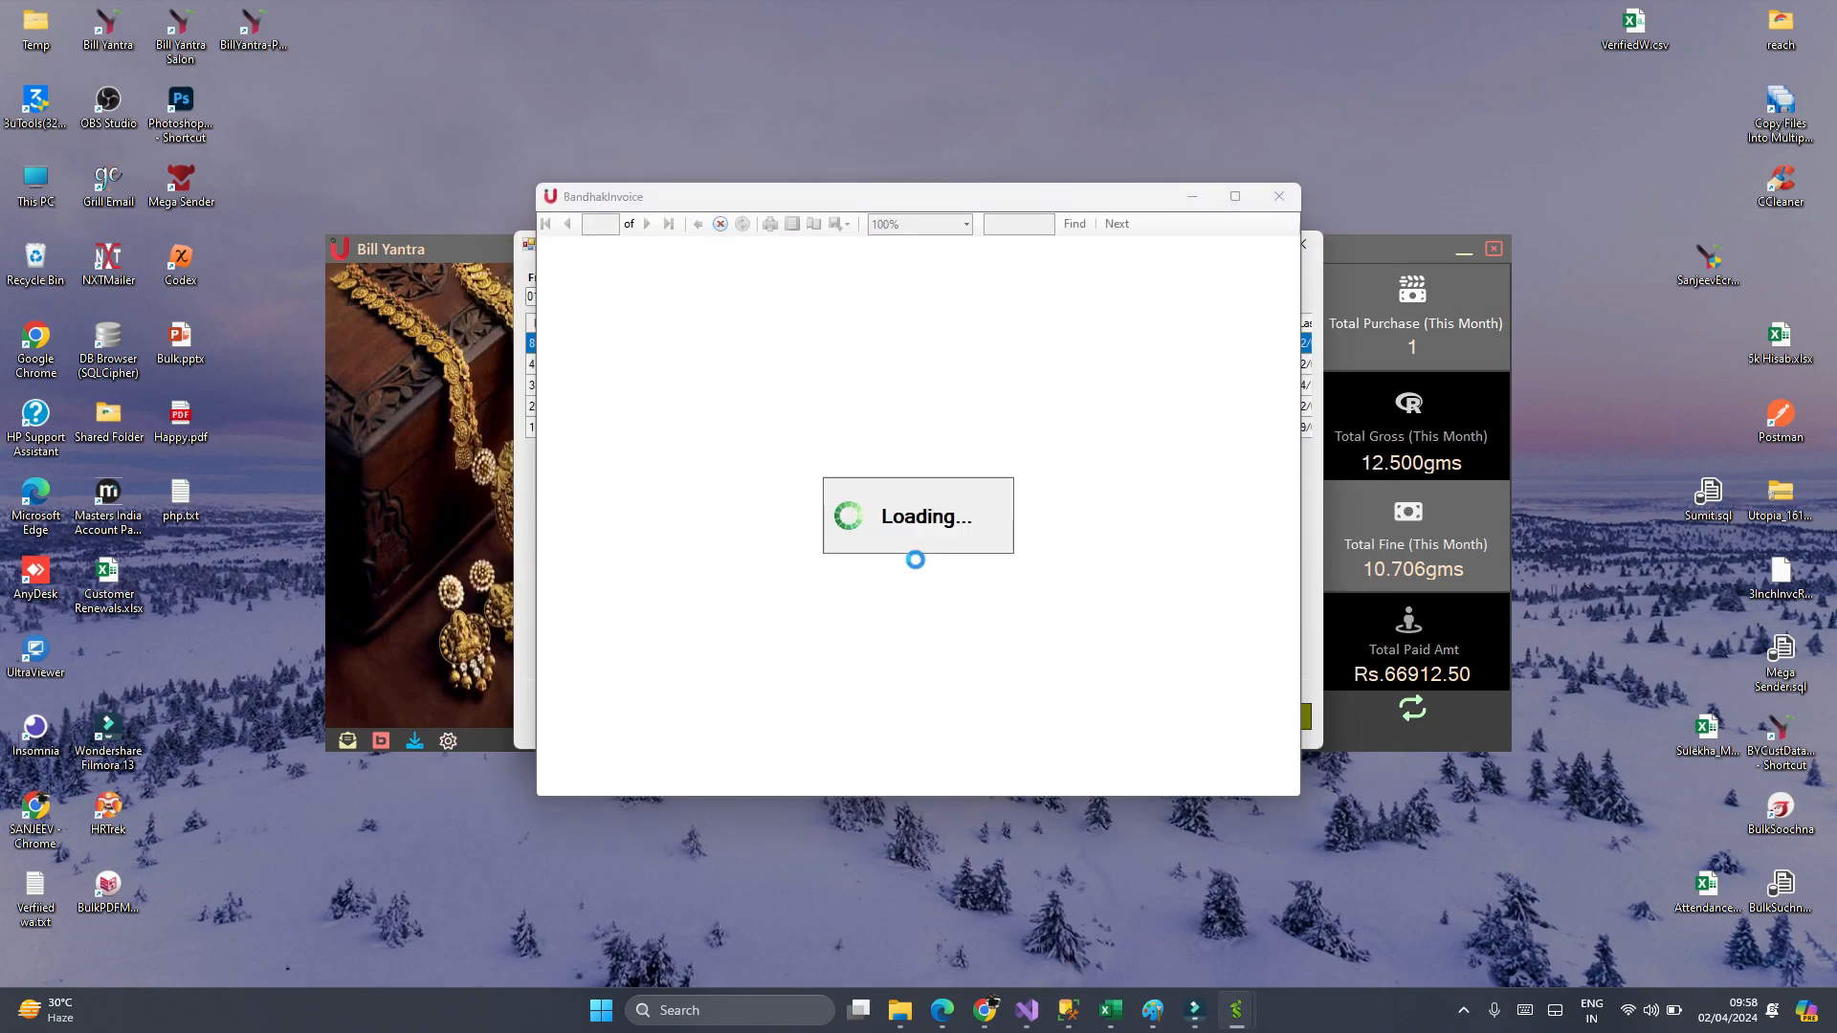
pyautogui.scroll(-2, 858, 667)
pyautogui.scroll(-1, 859, 667)
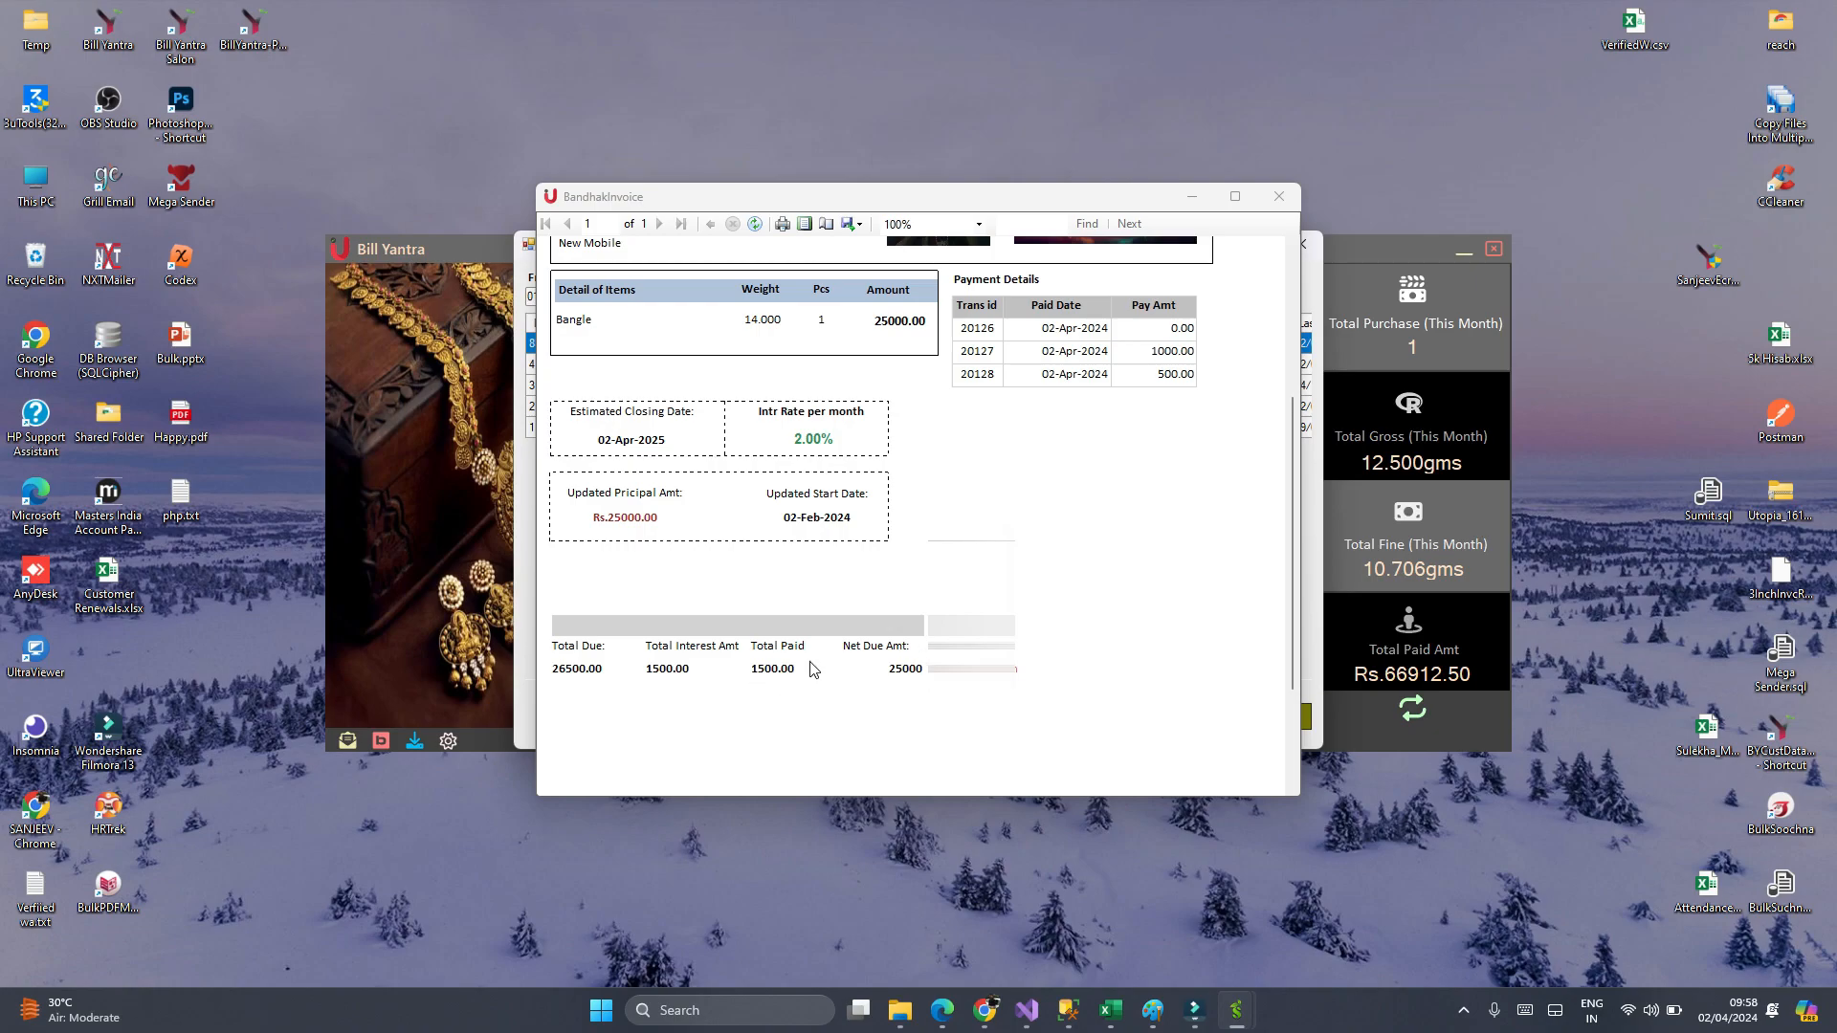
pyautogui.scroll(1, 774, 704)
pyautogui.scroll(1, 774, 704)
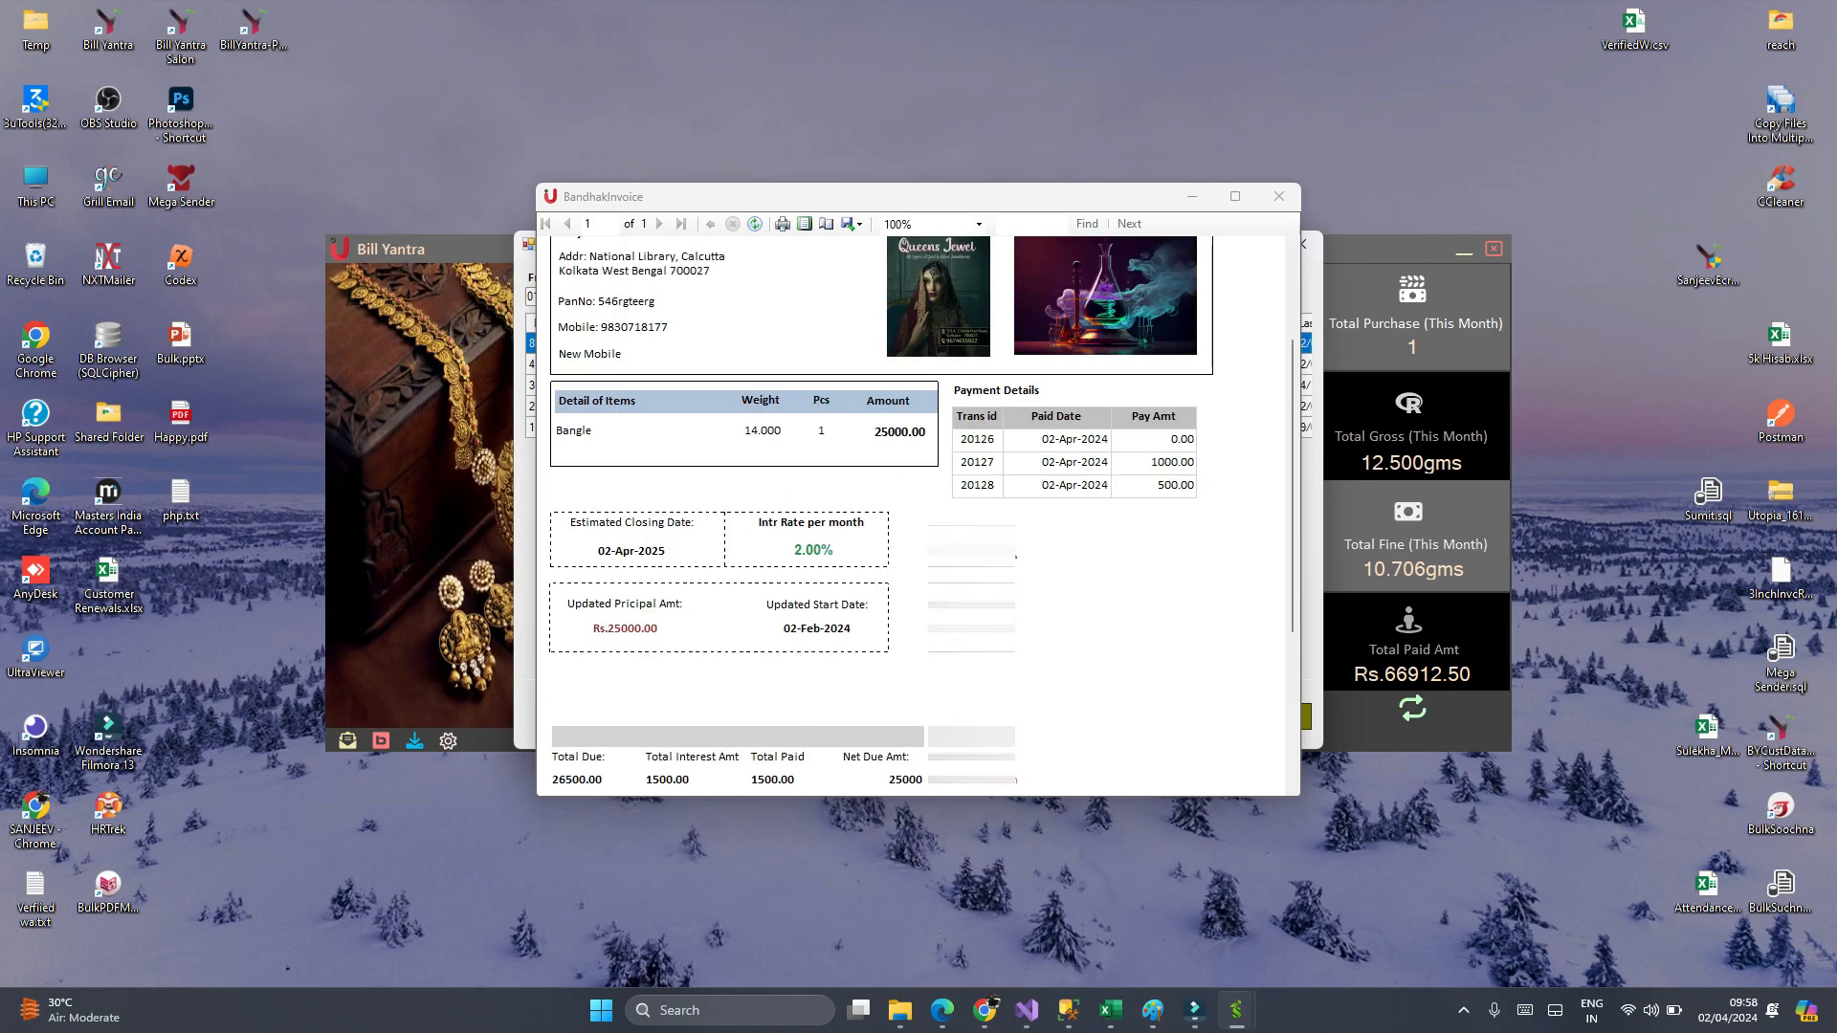